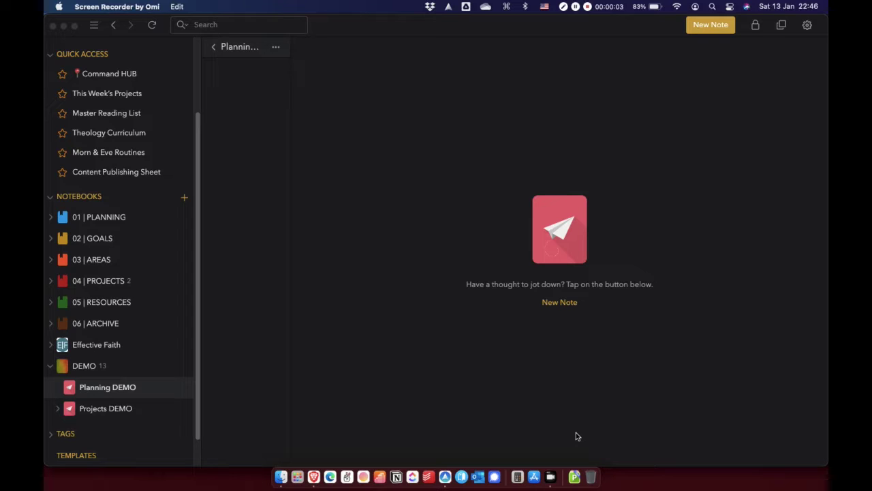
Create a new note titled "Planning Year" in the Planning DEMO notebook
left_click(708, 30)
left_click(716, 27)
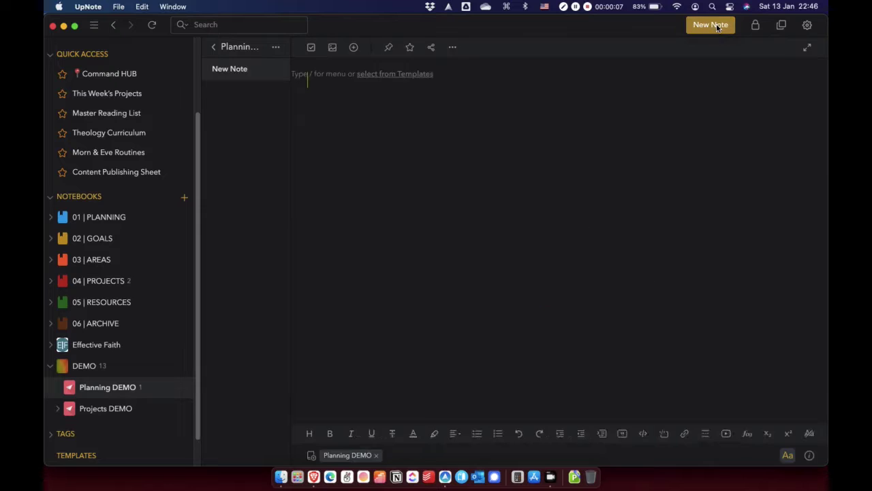
type("Planning Year")
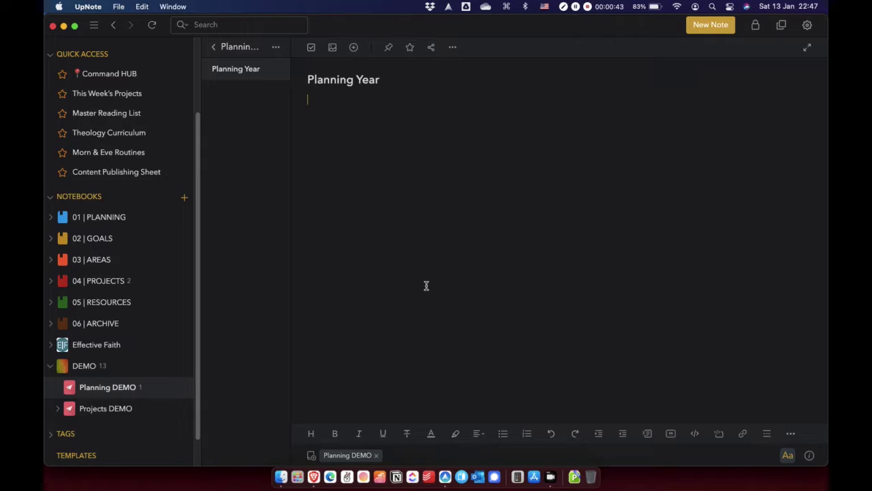
Switch to Brave, open the Annual Planning Template PDF from the downloads page and read through its sections down to the Bucket List
left_click(313, 473)
scroll(374, 178, "down", 1)
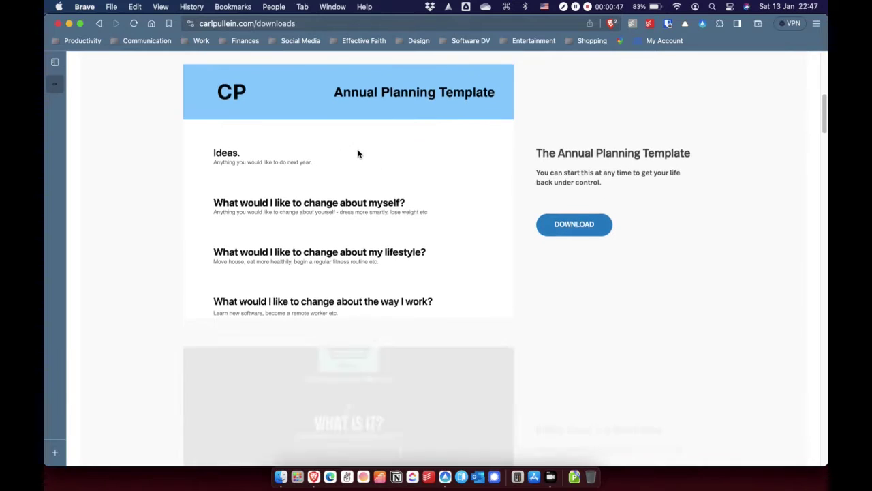
scroll(331, 119, "up", 1)
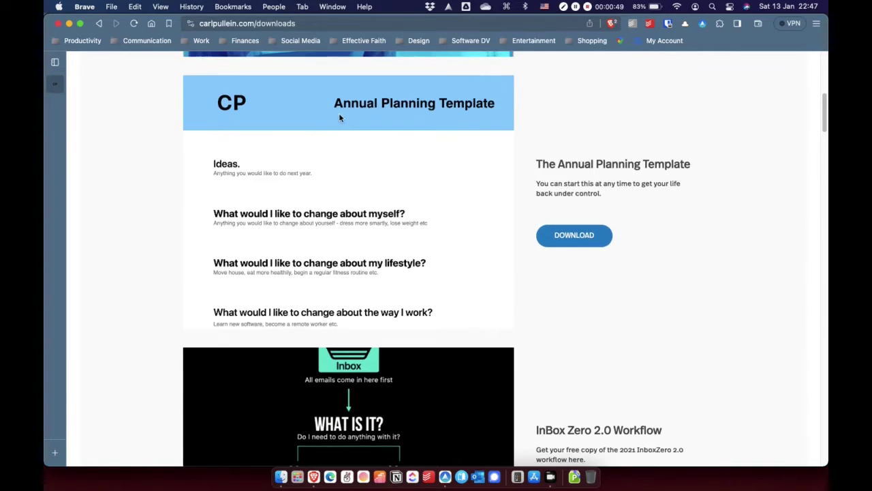
left_click(584, 235)
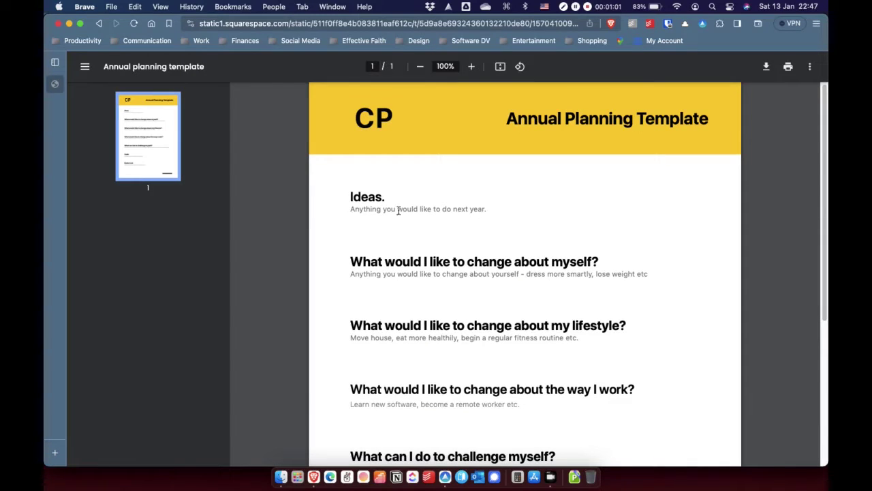
scroll(498, 267, "down", 2)
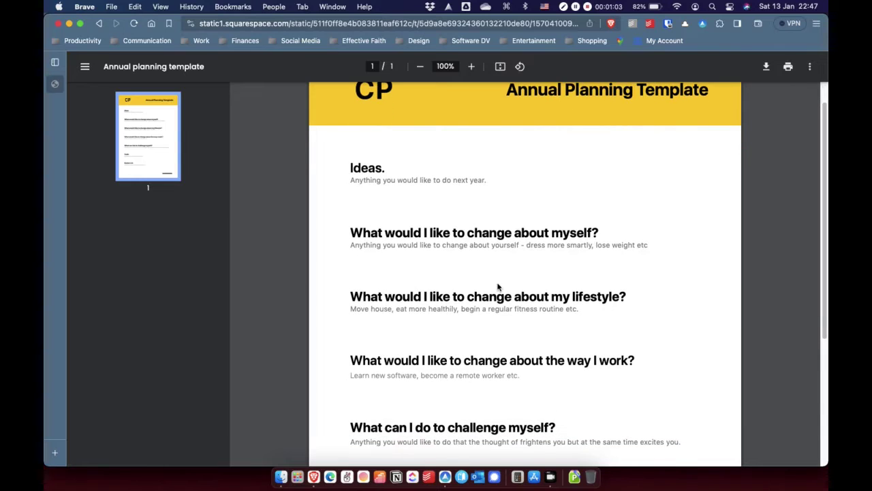
scroll(520, 311, "down", 6)
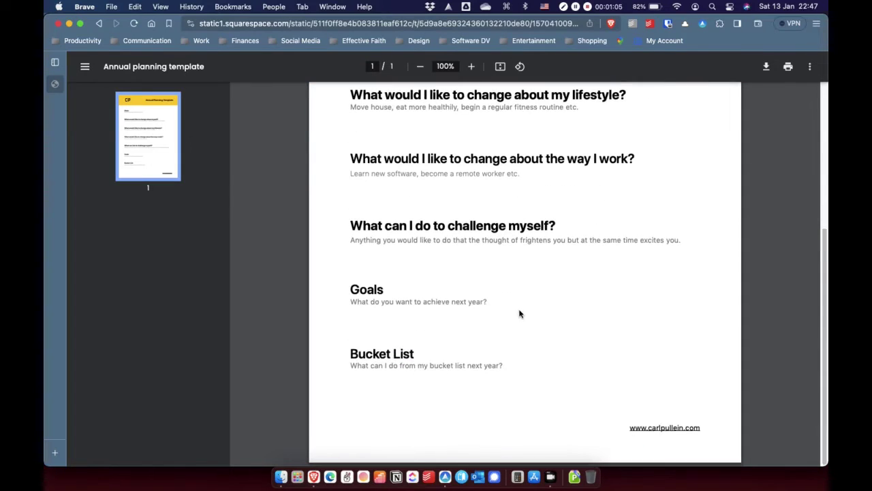
Switch back to UpNote and inspect the first two collapsible sections of the "Annual Planning | 2024" template
left_click(445, 477)
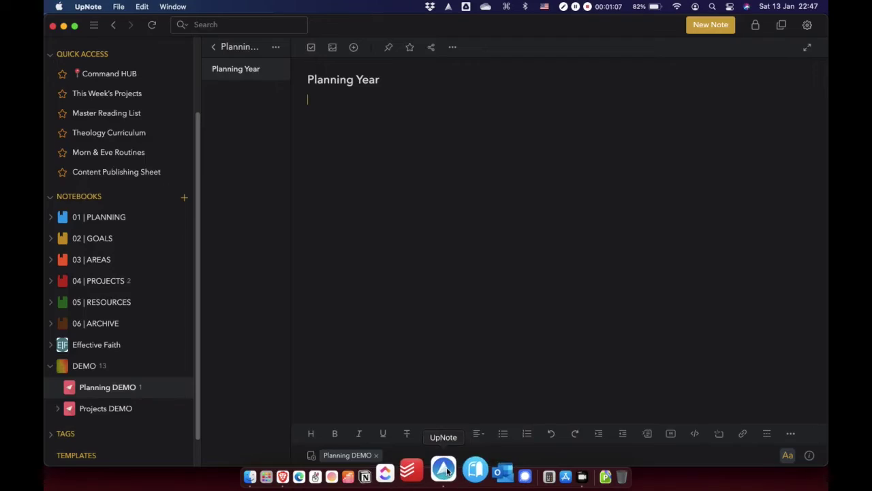
left_click(80, 458)
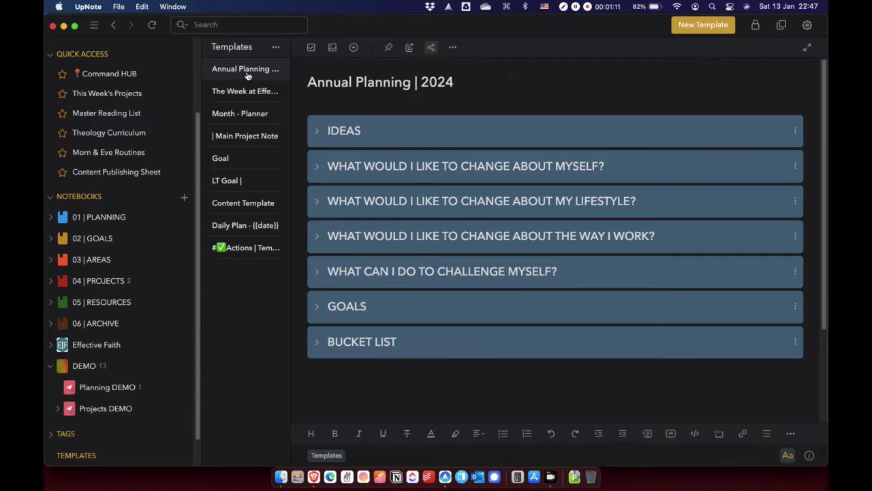
left_click(317, 132)
left_click(318, 179)
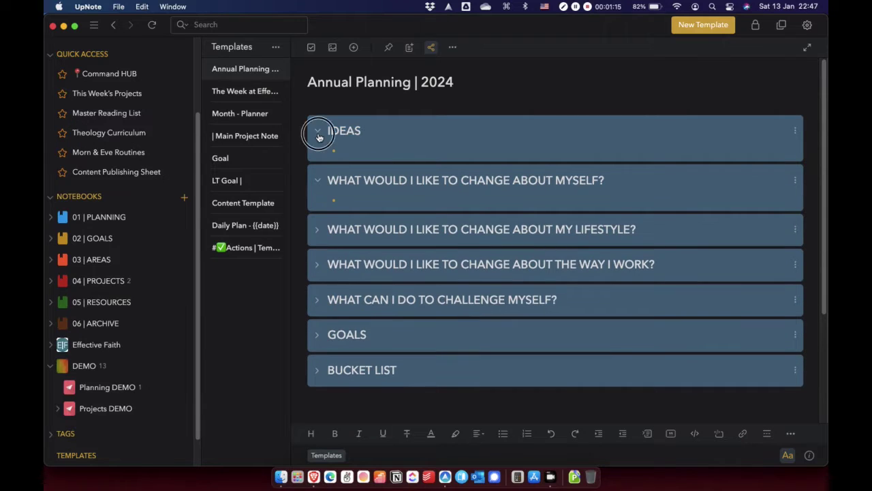
left_click(319, 135)
left_click(320, 169)
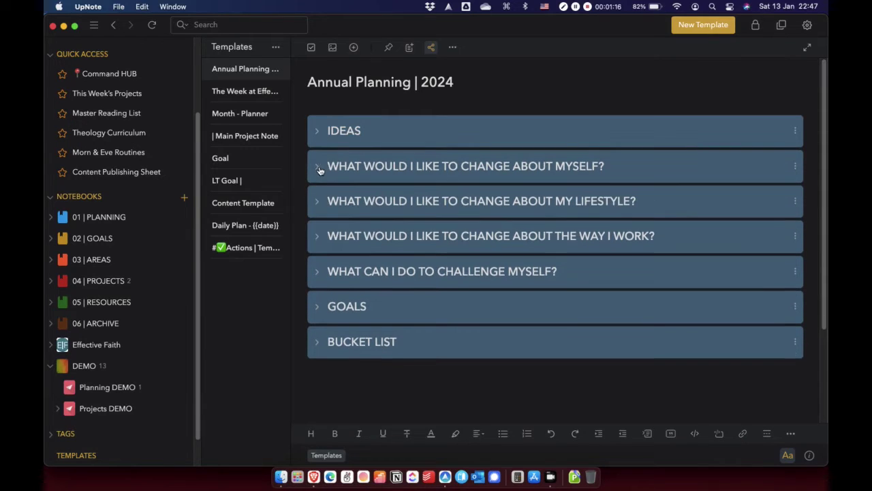
Clear the Planning Year note's title in Planning DEMO and fill the note from the "Annual Planning | 2024" template
left_click(107, 387)
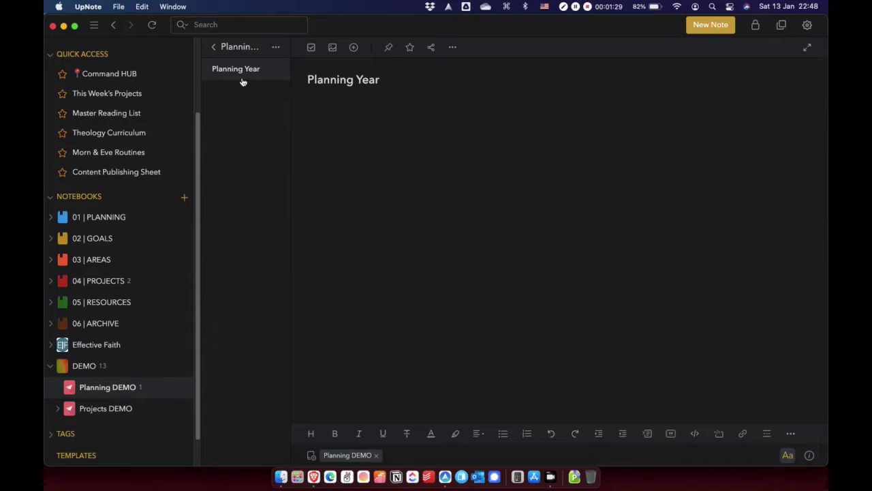
left_click_drag(382, 86, 298, 84)
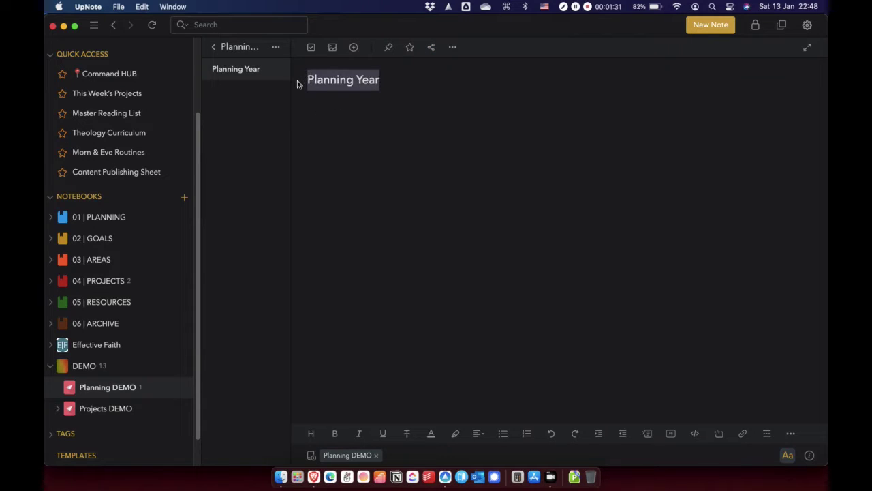
key("BackSpace")
left_click(401, 80)
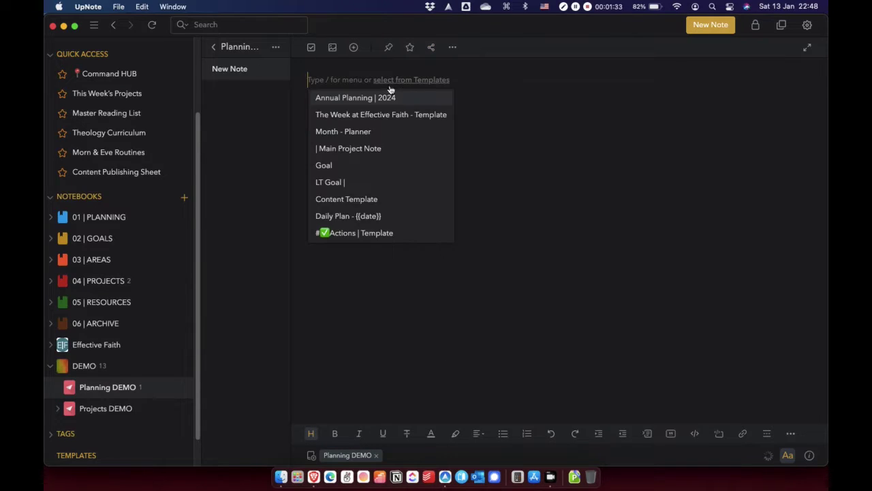
left_click(380, 98)
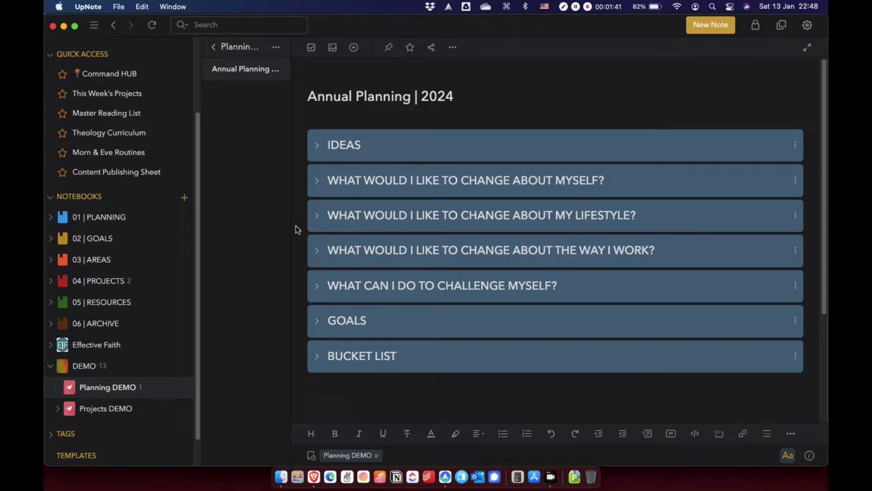
Expand the annual planning note's sections from Ideas to Bucket List to review their contents, and collapse Bucket List and Goals again
left_click(320, 145)
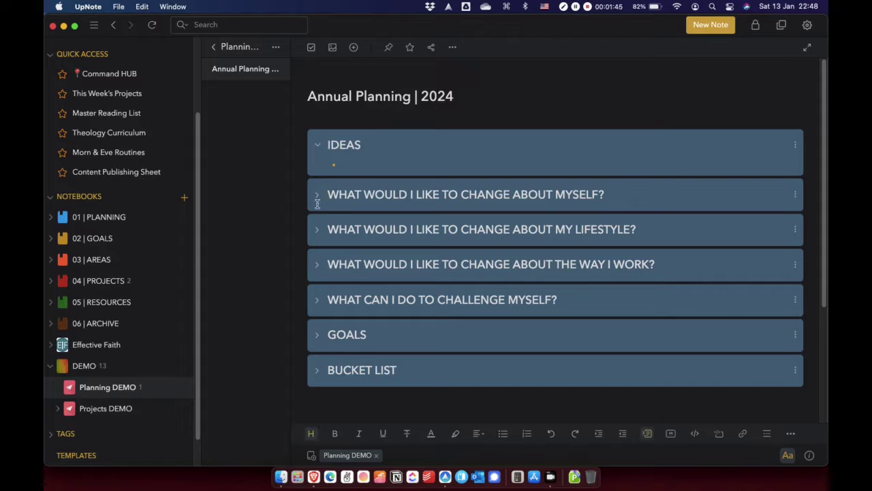
left_click(317, 196)
left_click(318, 245)
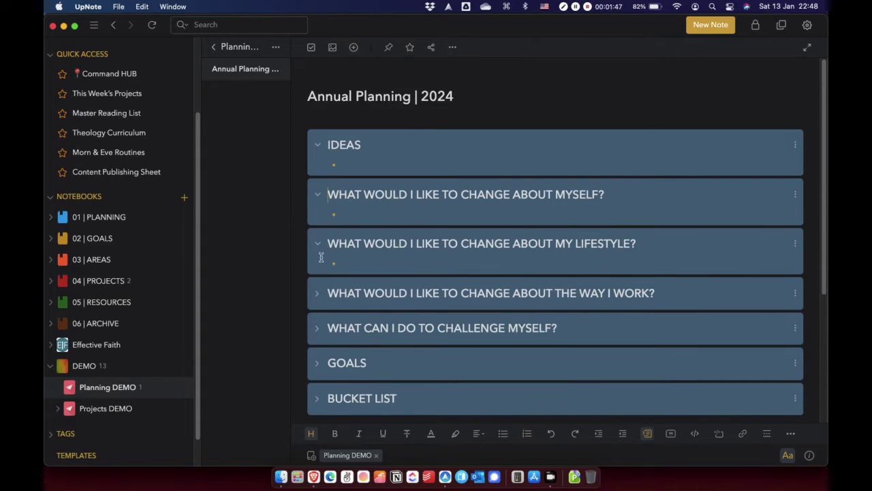
left_click(317, 294)
left_click(318, 343)
scroll(318, 327, "down", 3)
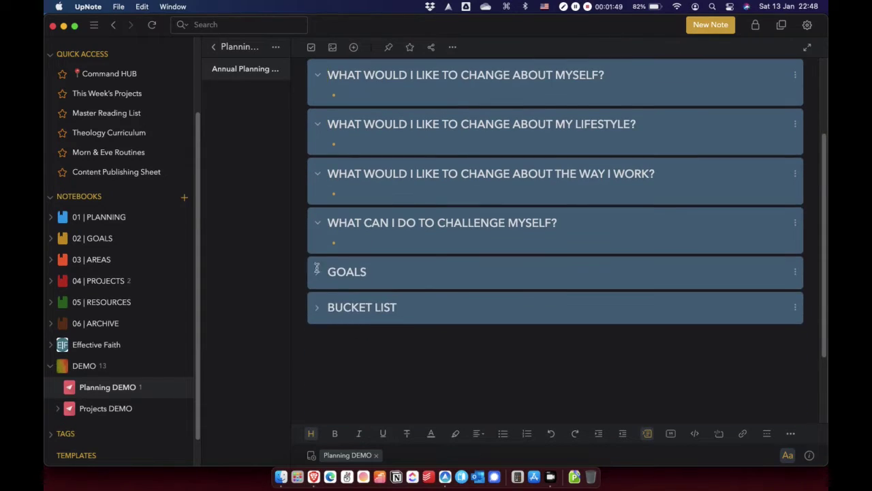
left_click(317, 272)
left_click(318, 321)
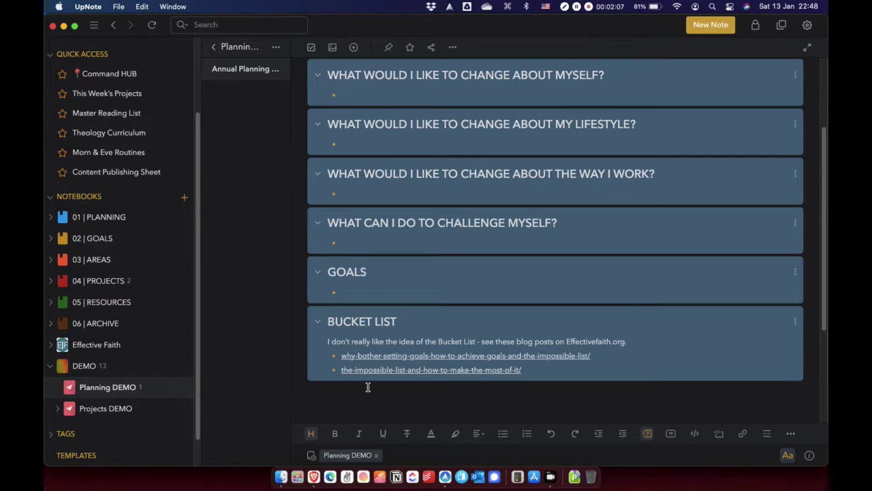
left_click(317, 326)
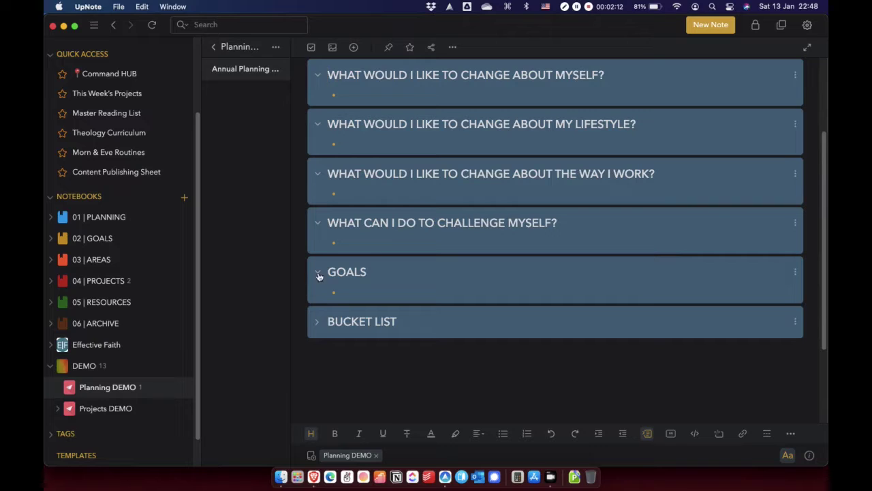
left_click(318, 274)
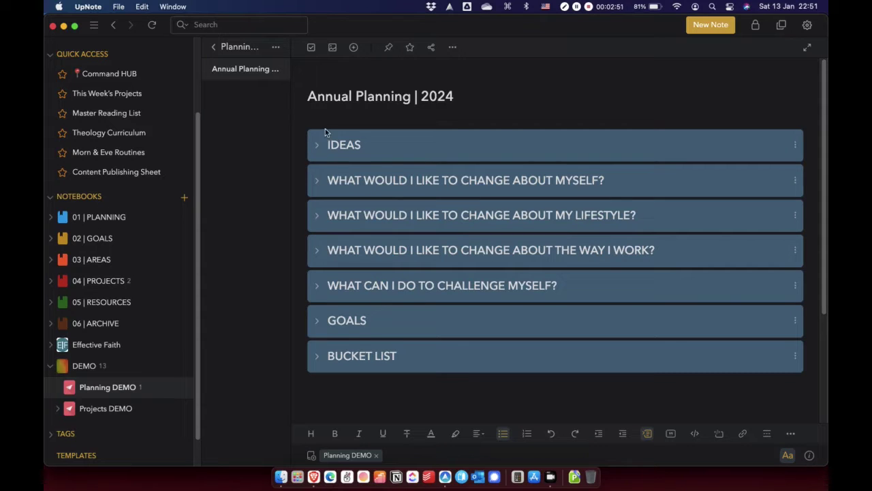
Expand the IDEAS section, read through its bulleted list of ideas for the year, and collapse it again
left_click(317, 144)
left_click(318, 147)
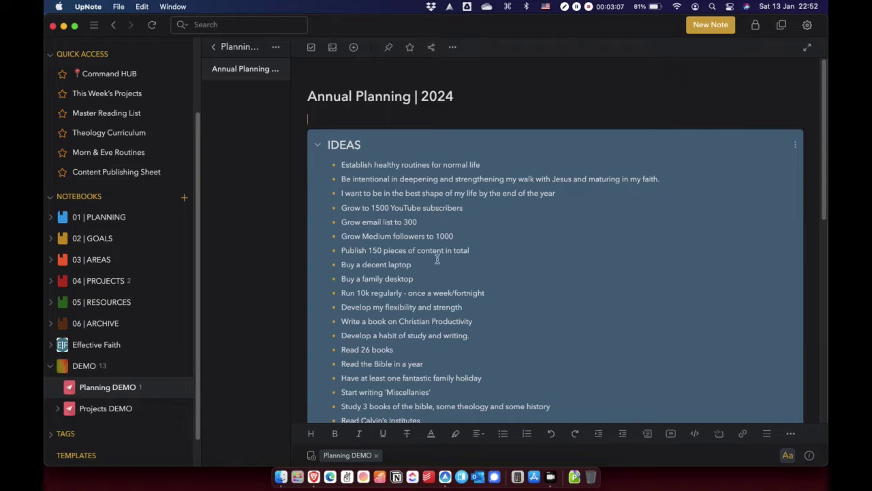
scroll(399, 276, "down", 1)
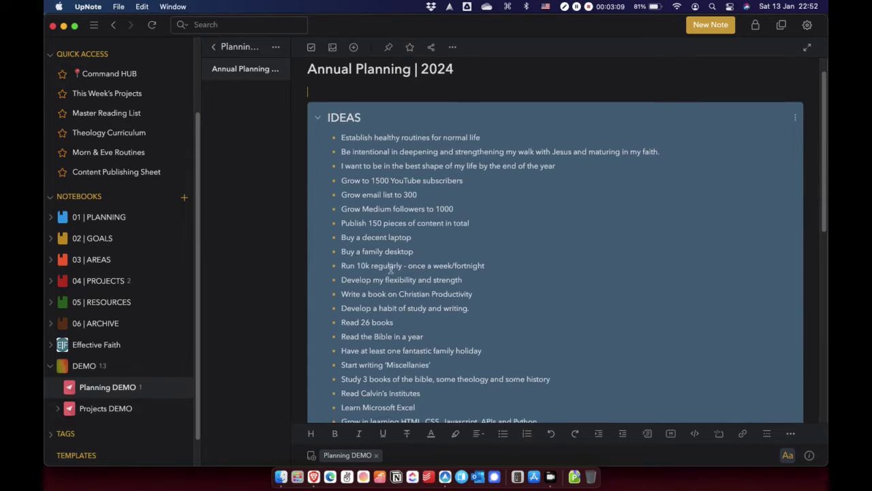
scroll(425, 274, "down", 2)
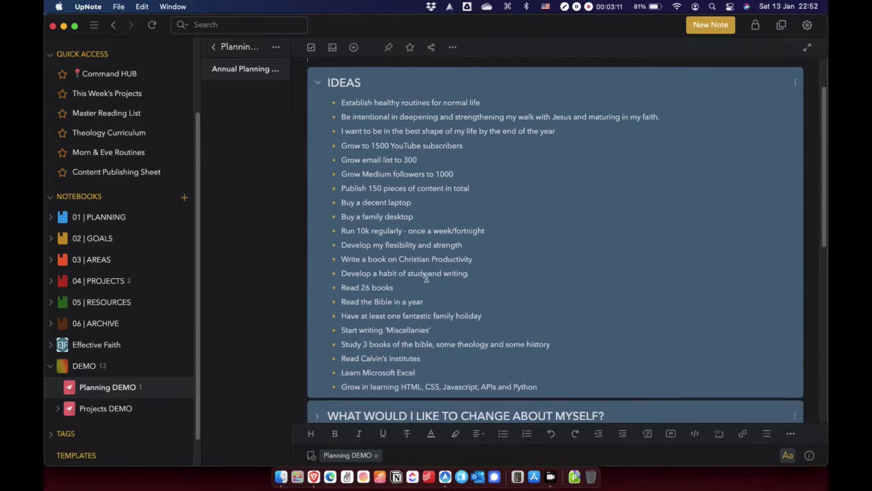
scroll(324, 145, "up", 3)
left_click(317, 141)
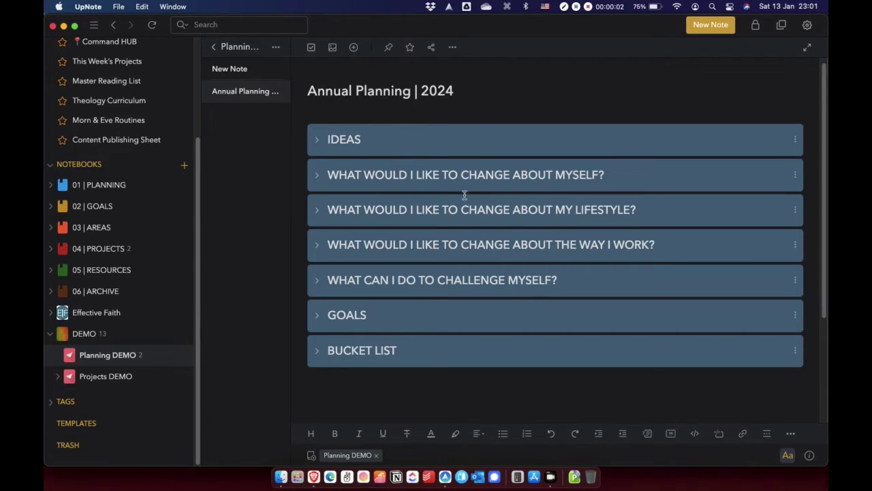
Add the heading "Picture Ideas note" above the photo of handwritten ideas in the untitled note
left_click(227, 70)
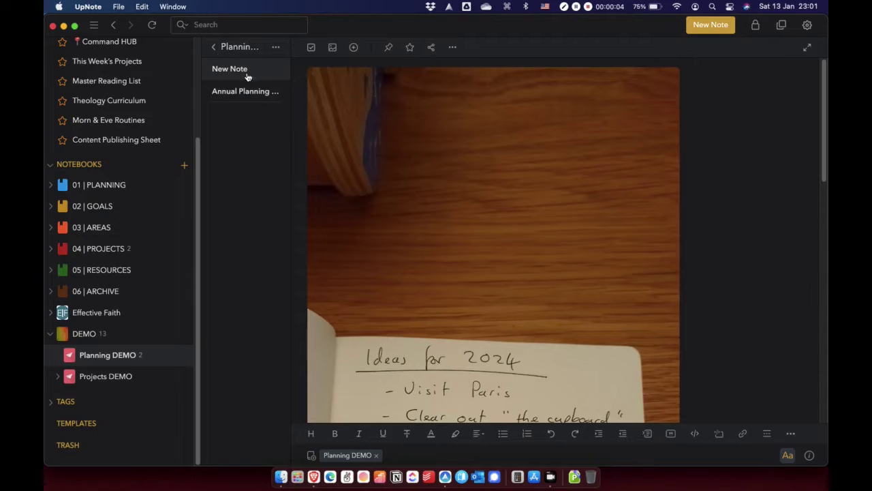
scroll(443, 238, "down", 5)
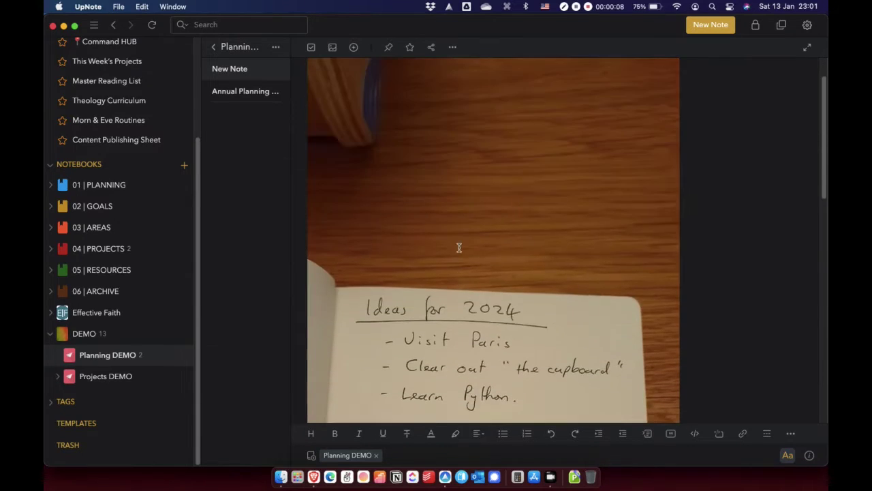
scroll(459, 248, "up", 5)
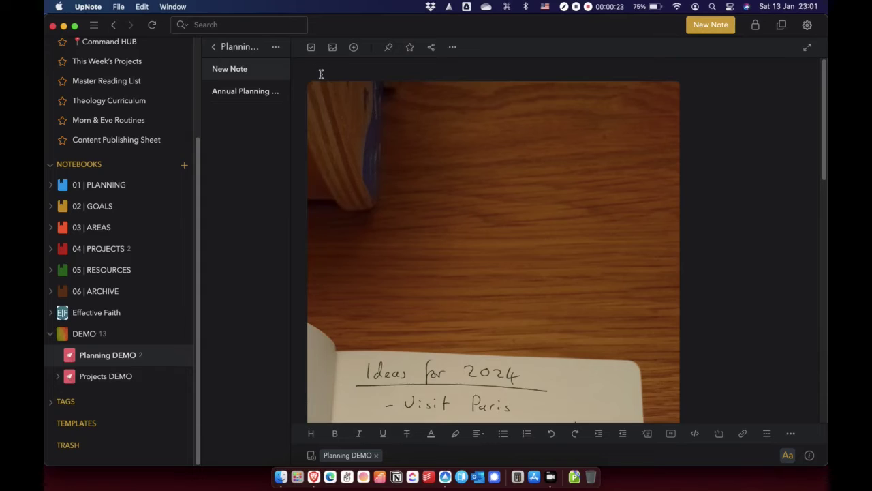
type("# ")
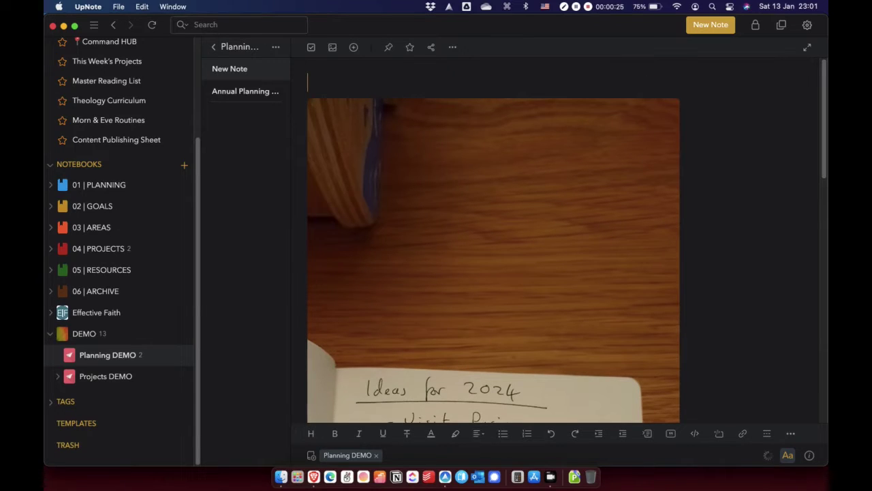
type("Picute")
key("BackSpace")
key("BackSpace")
key("BackSpace")
type("ture ")
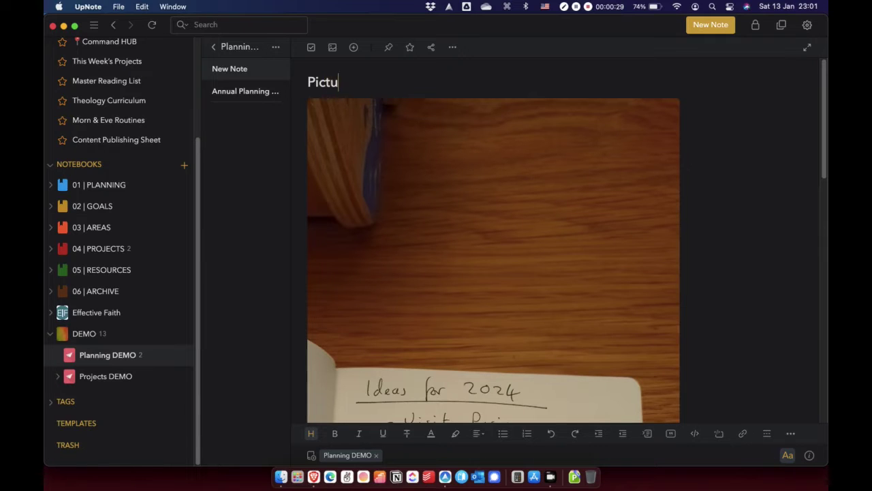
type("Ideas note")
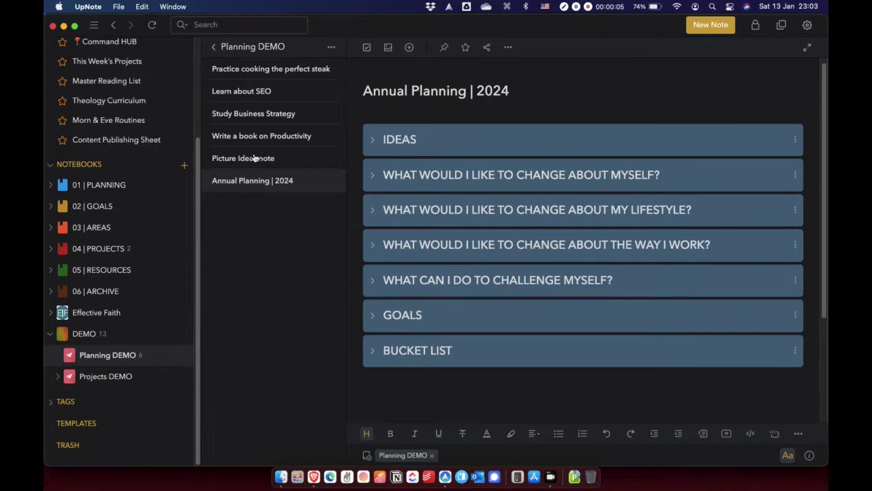
Look through the captured idea notes in Planning DEMO, from "Picture Ideas note" up to "Practice cooking the perfect steak"
left_click(255, 158)
scroll(604, 321, "down", 5)
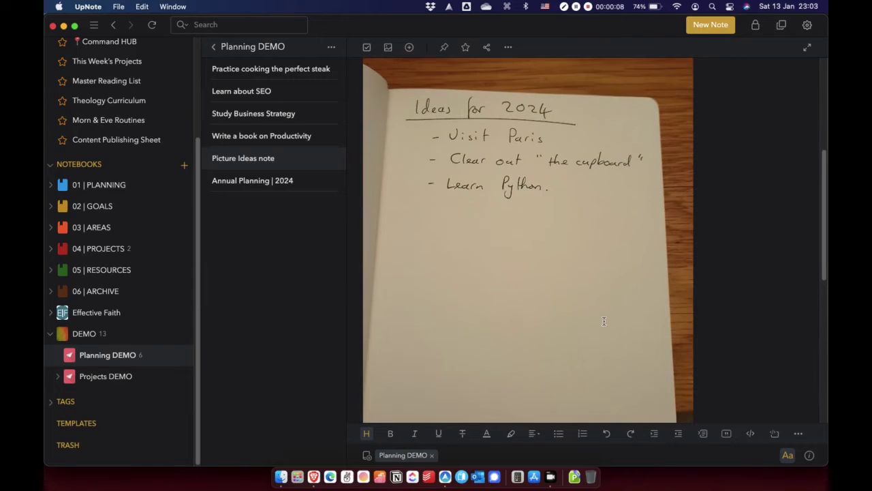
left_click(270, 140)
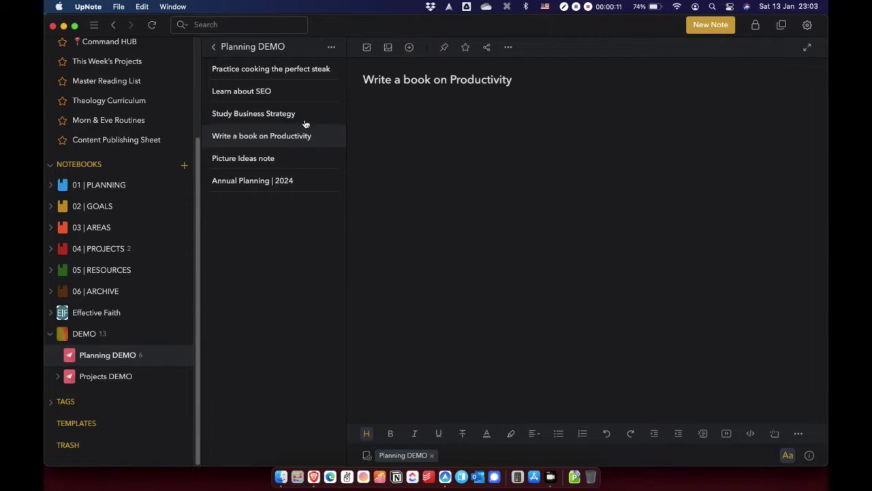
left_click(277, 121)
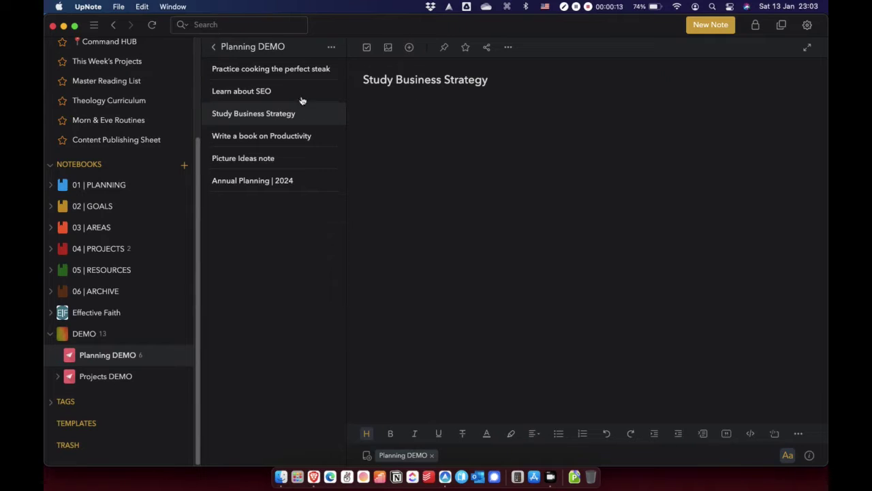
left_click(259, 91)
left_click(275, 68)
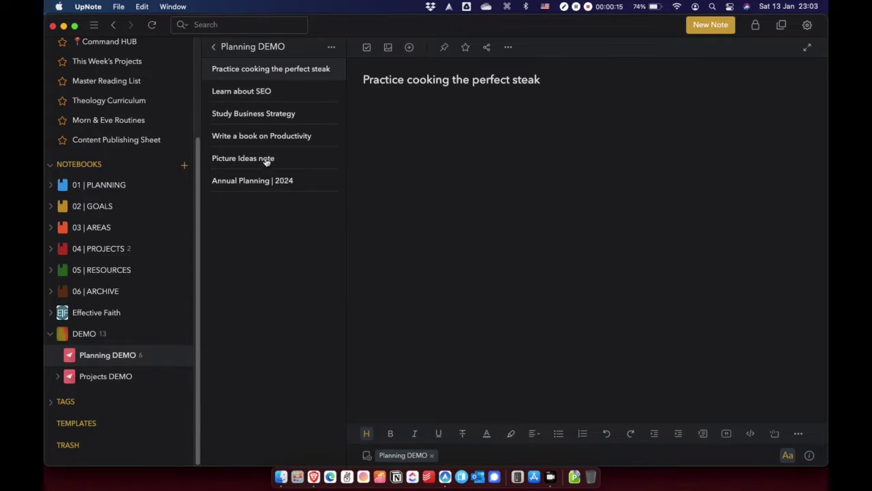
Create a nested notebook named "2024" inside the Planning DEMO notebook
left_click(264, 180)
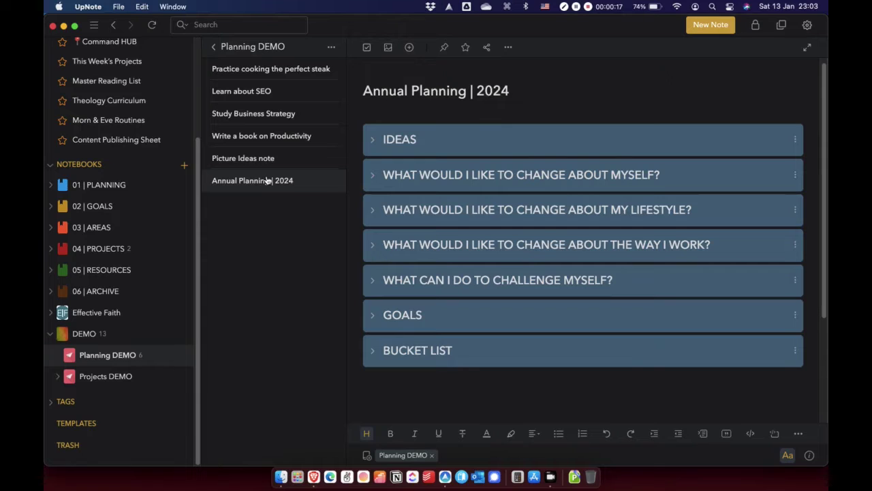
left_click(179, 359)
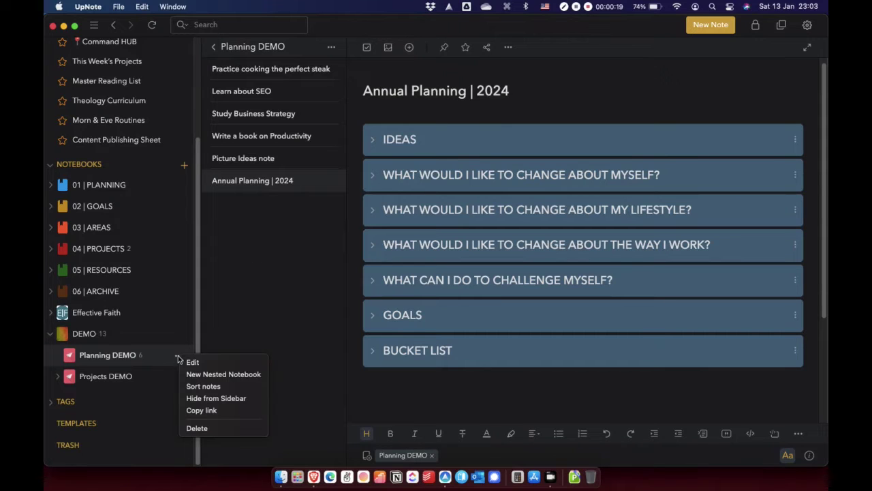
left_click(353, 295)
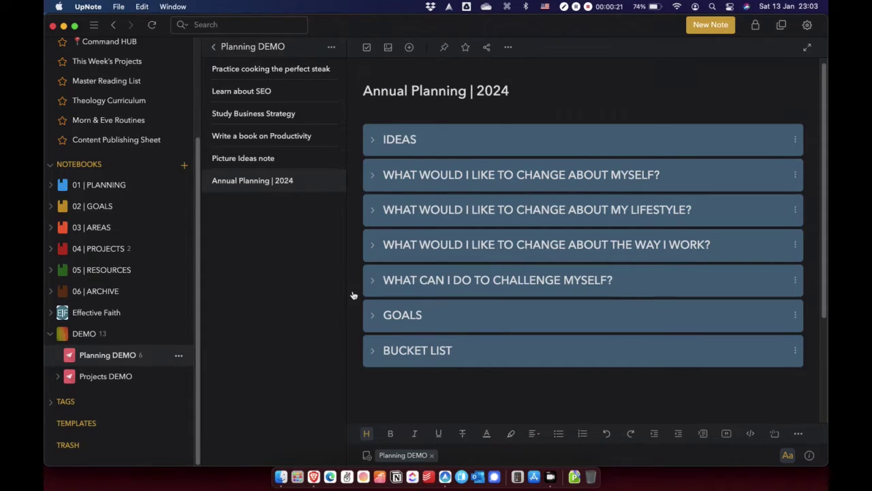
type("2024")
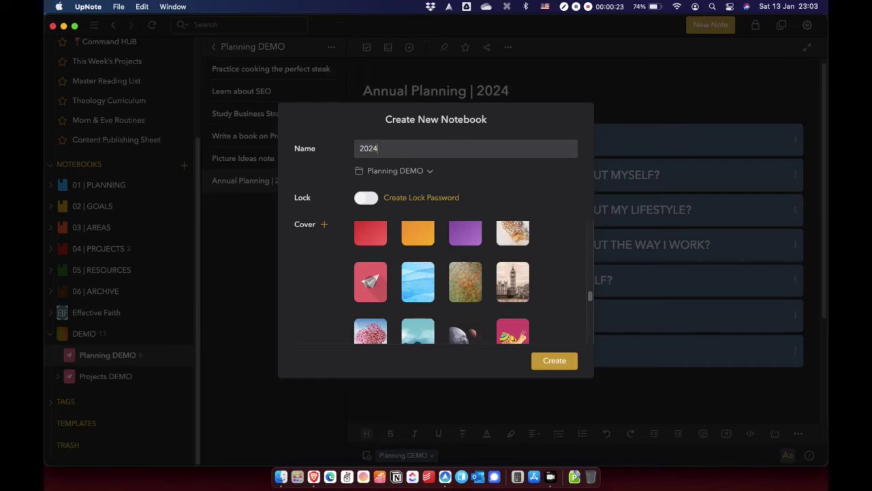
left_click(547, 365)
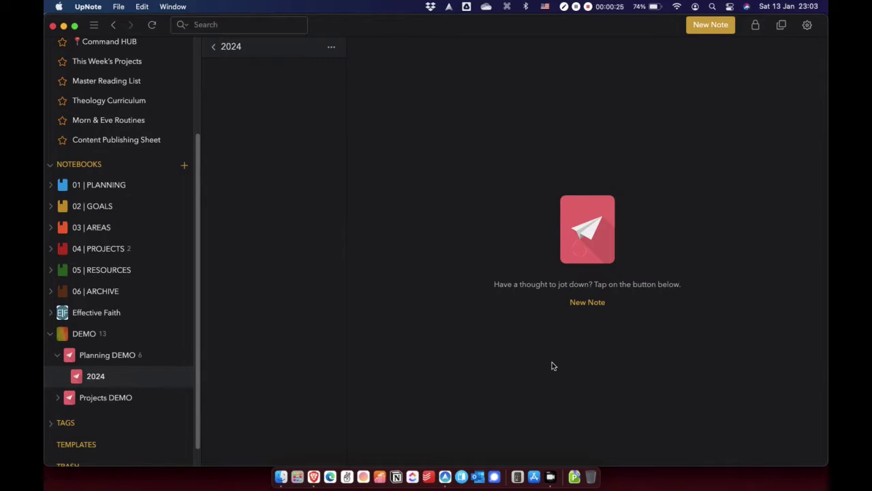
Move all the notes in Planning DEMO, from "Practice cooking the perfect steak" through "Annual Planning | 2024", into its nested 2024 notebook
left_click(115, 355)
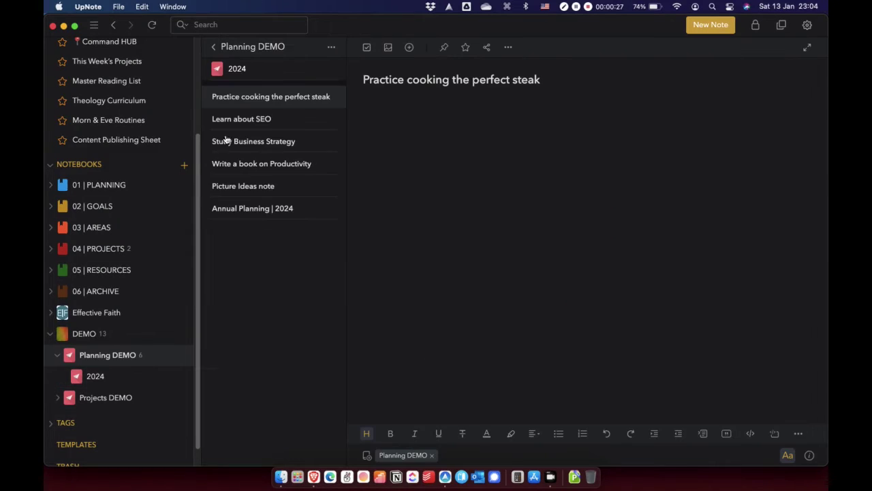
left_click(239, 100)
left_click(244, 212, "shift")
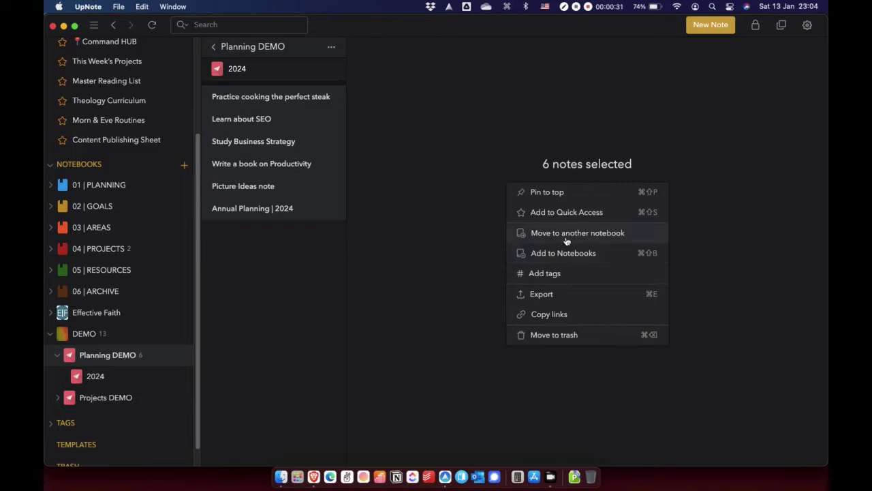
left_click(566, 233)
type("2024")
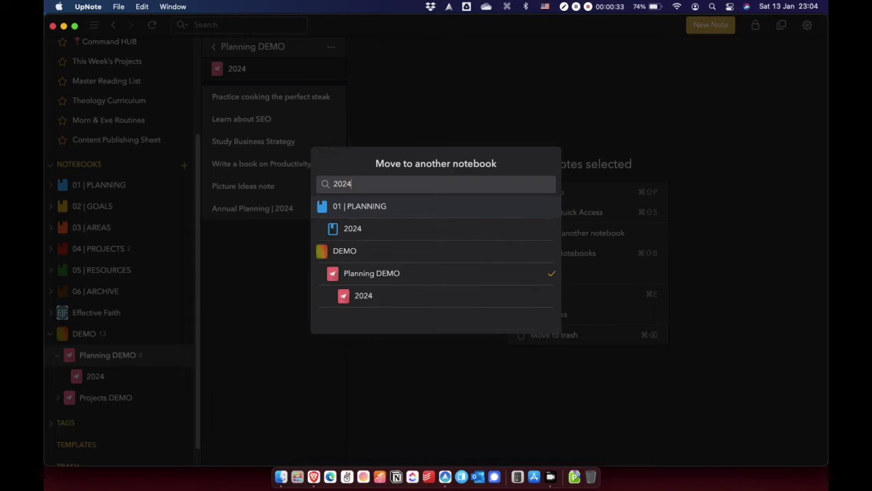
left_click(382, 298)
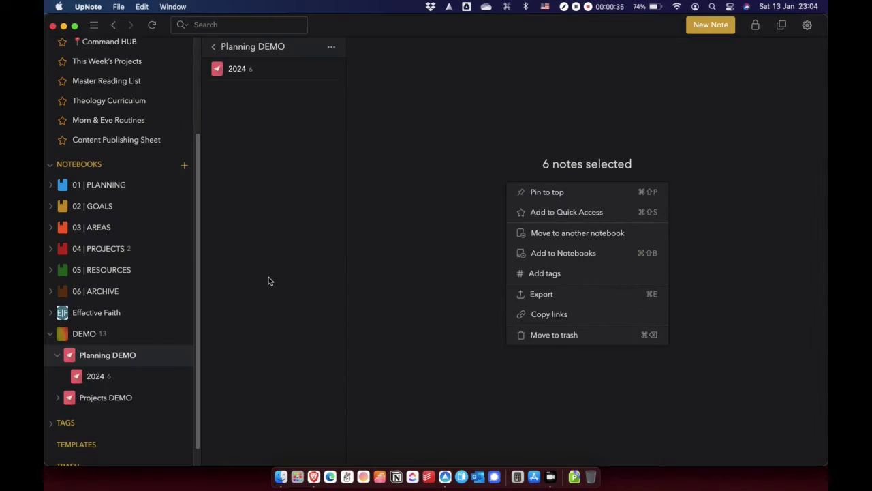
Create a note titled "Areas of Focus" in the nested 2024 notebook and insert a 4x4 table below the title
left_click(94, 377)
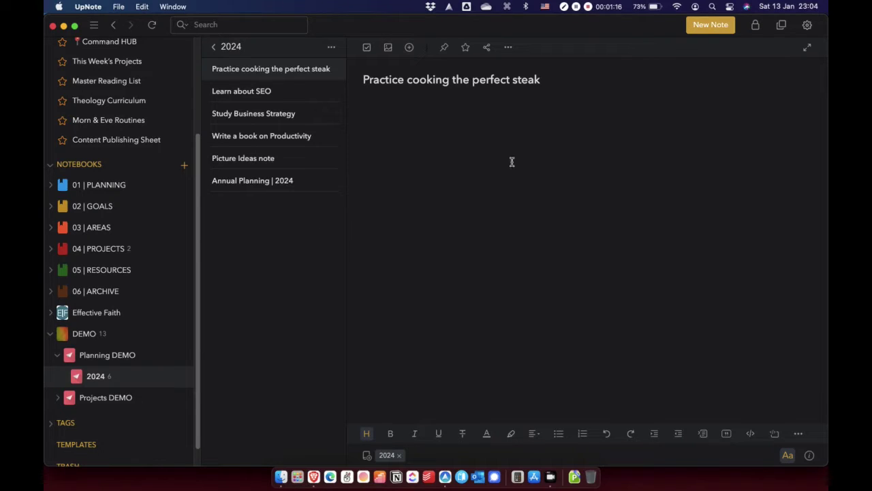
left_click(712, 25)
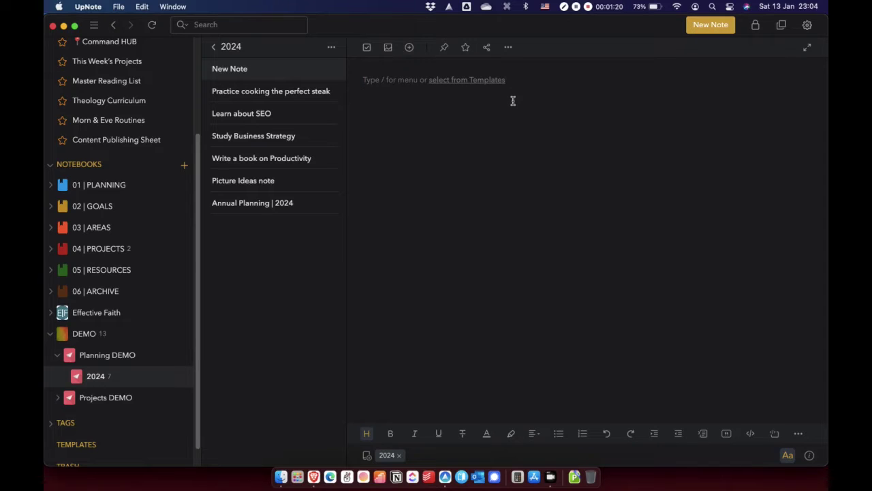
type("Area")
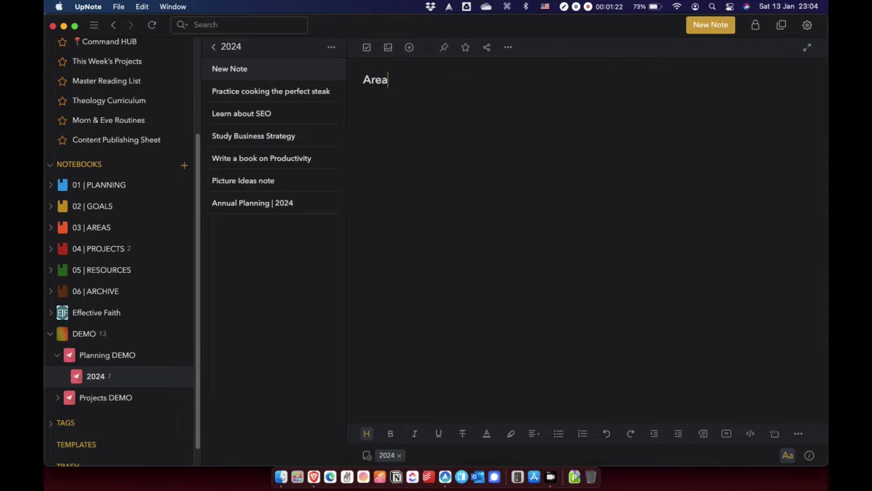
type("s of Focus")
key("Return")
type("/4")
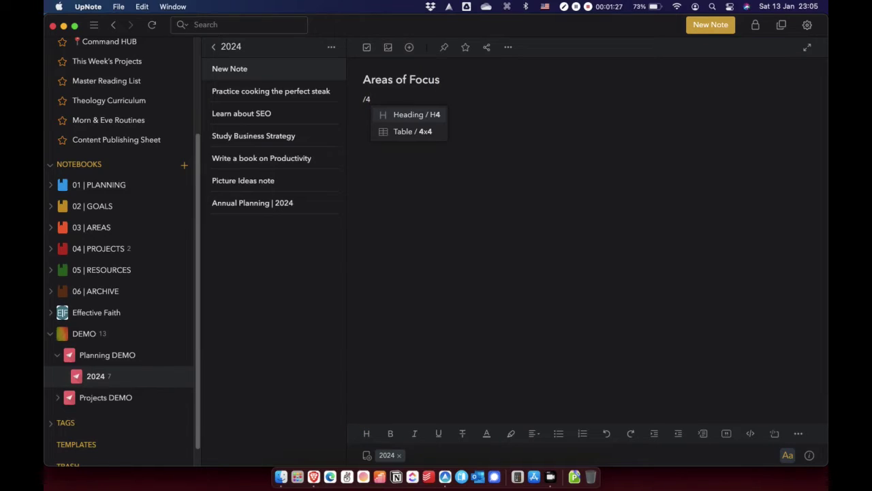
key("Down")
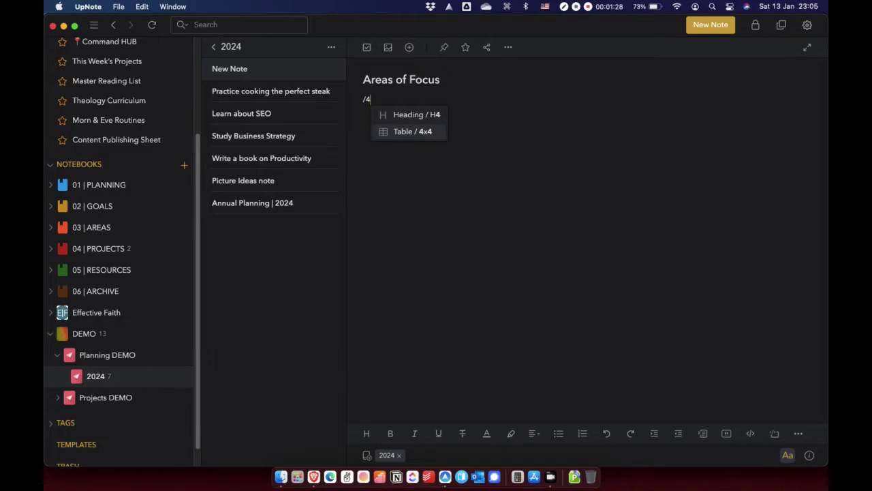
key("Return")
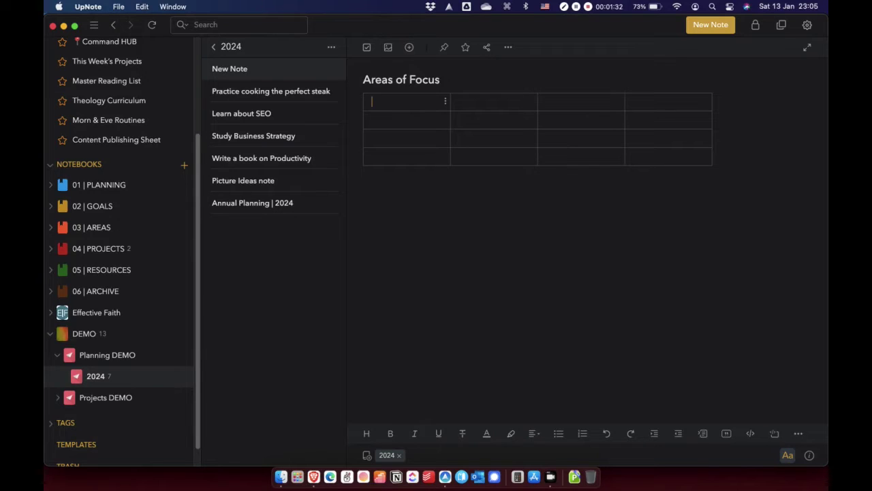
Fill the table's first row with the column headers Family, Personal, Effective Faith and Work
type("Family")
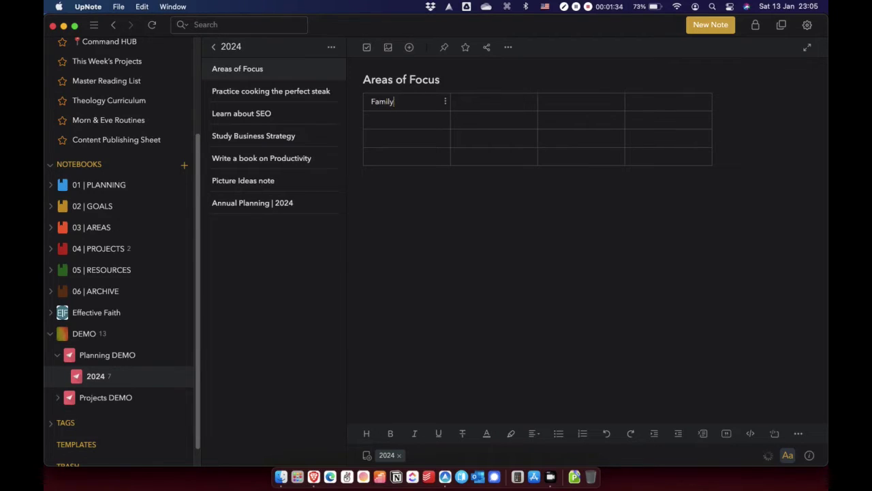
key("Tab")
type("Personal")
key("Tab")
type("Effe3ctive")
key("BackSpace")
key("BackSpace")
key("BackSpace")
key("BackSpace")
key("BackSpace")
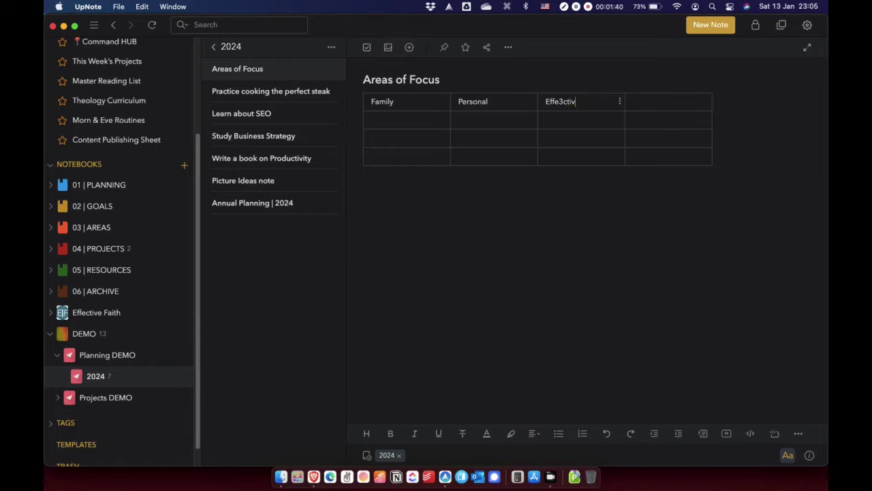
key("BackSpace")
type("ctive Faith")
key("Tab")
type("Work")
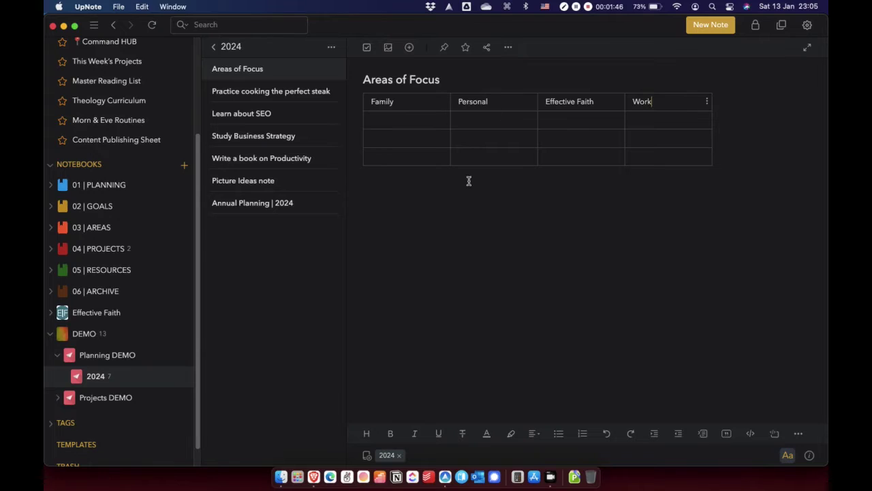
left_click(481, 232)
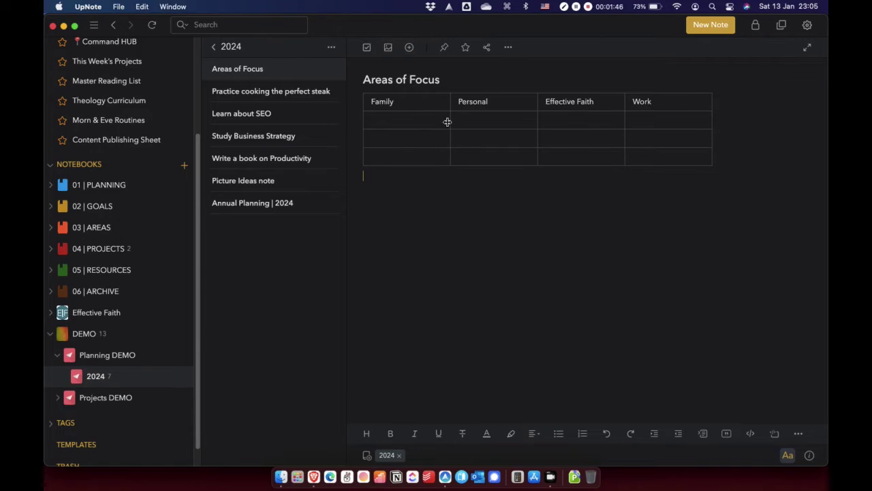
Set the cell background of the table's header row to blue
left_click(707, 103)
mouse_move(750, 263)
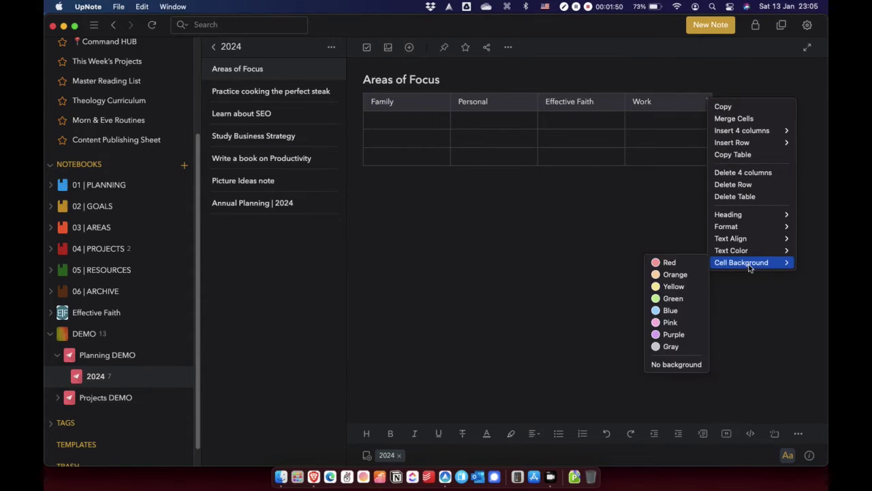
left_click(680, 310)
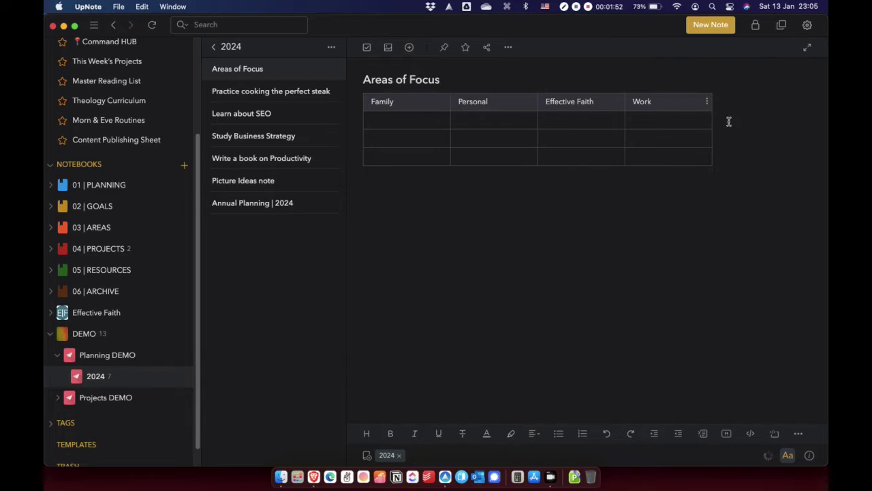
Try the H2 heading style on the table's header row
left_click(707, 103)
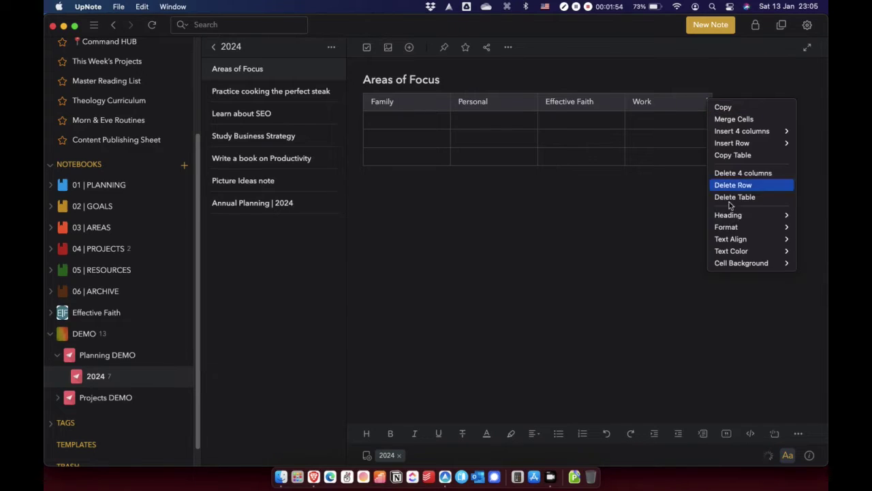
mouse_move(730, 216)
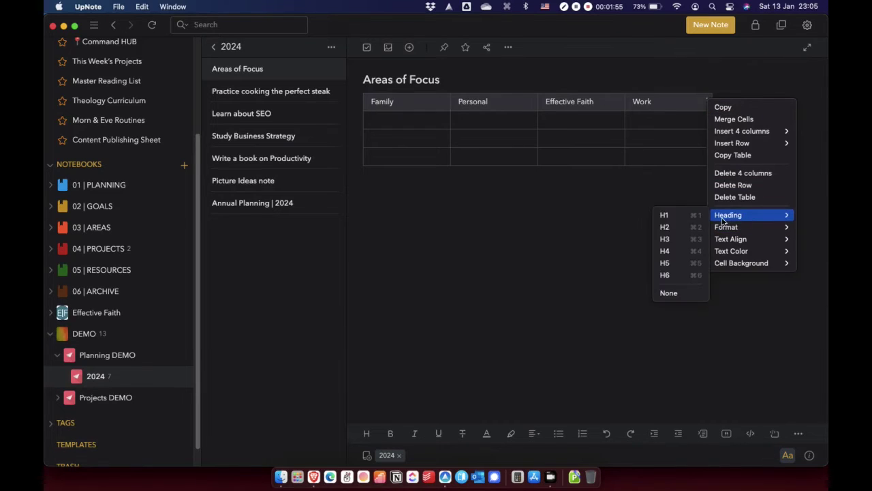
left_click(679, 226)
Format the table's header row with the H3 heading style and place the cursor in the first cell under Family
left_click(707, 101)
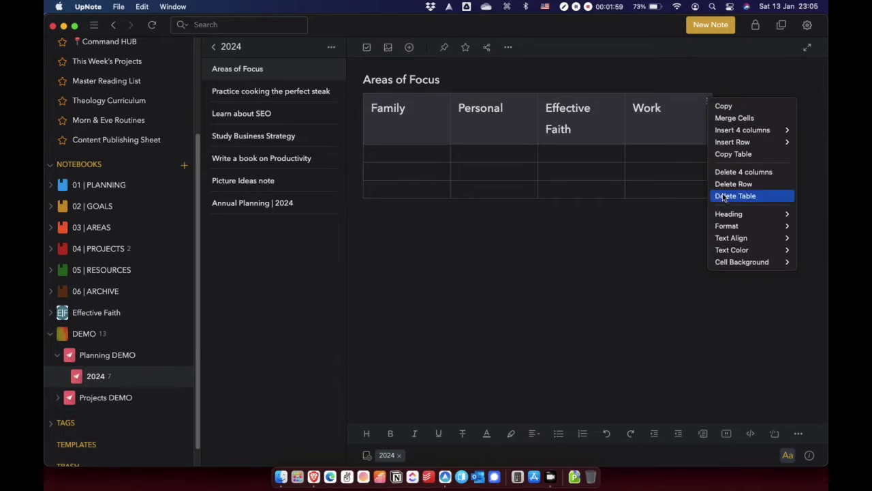
mouse_move(720, 215)
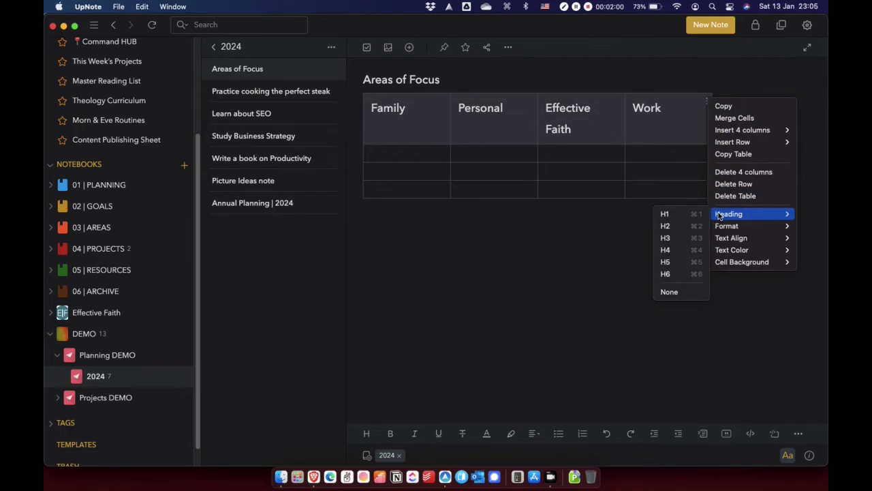
left_click(666, 240)
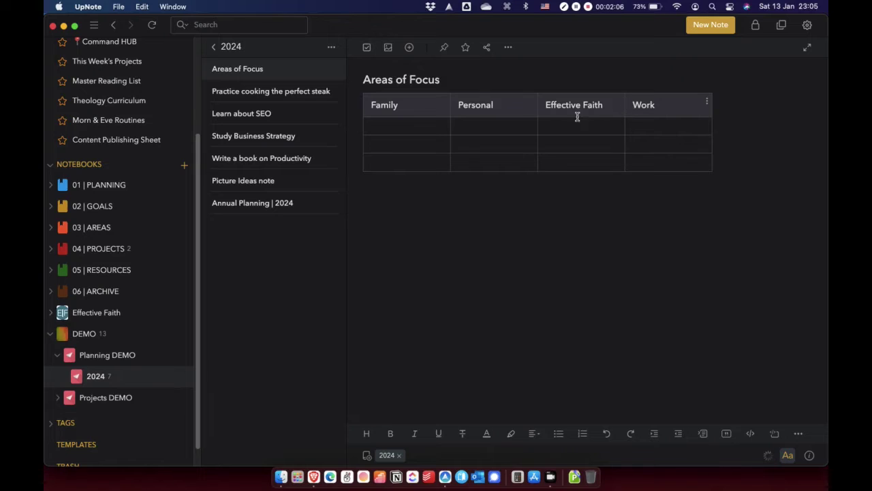
left_click(398, 130)
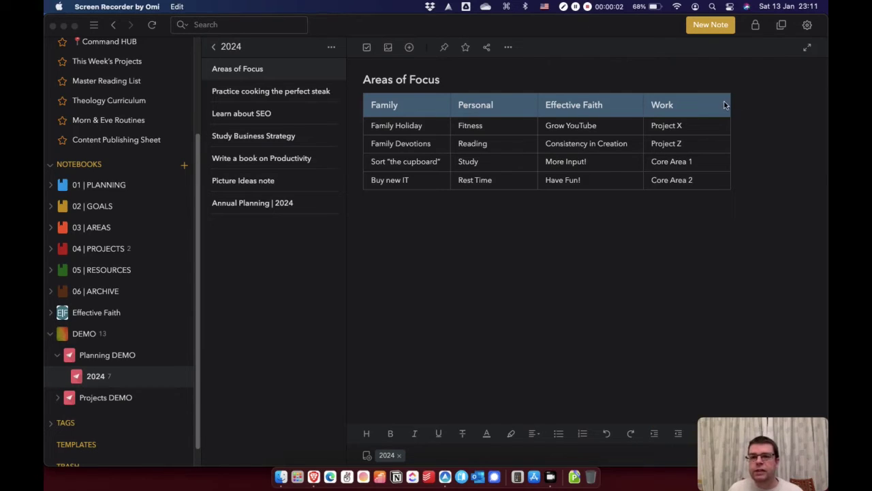
Copy the whole Areas of Focus table and paste a duplicate below it
left_click(725, 106)
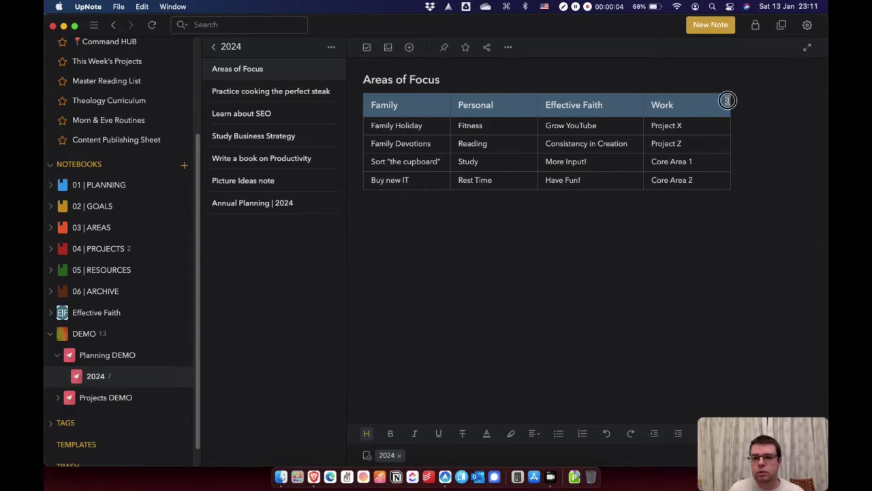
left_click(725, 104)
left_click(753, 129)
left_click(387, 216)
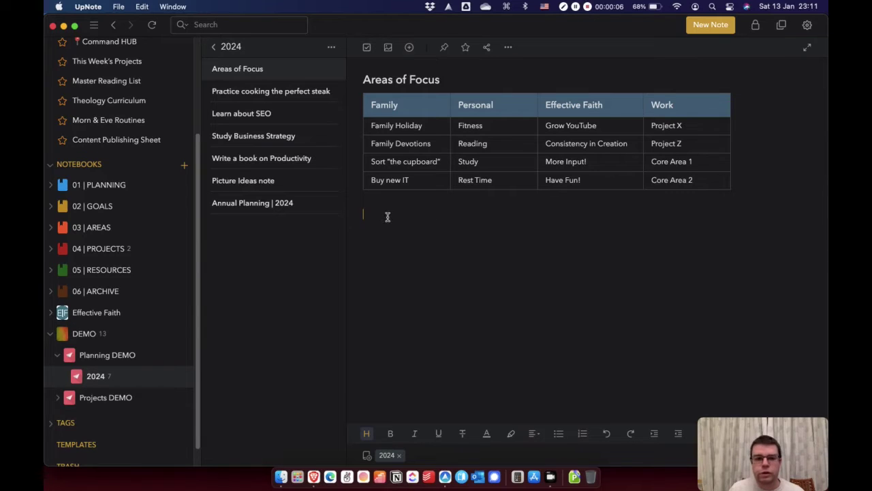
key("super+v")
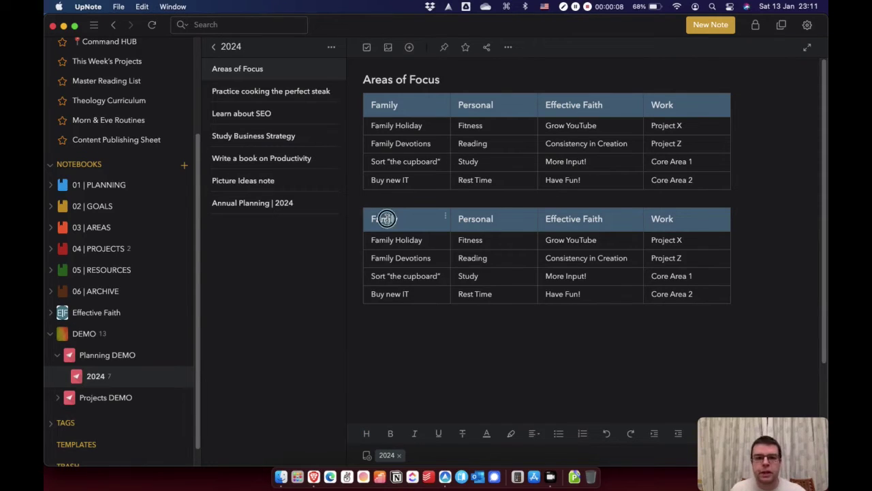
Clear the body cells of the duplicate table and rename its column headers to Q1, Q2, Q3 and Q4
left_click_drag(379, 237, 689, 289)
key("BackSpace")
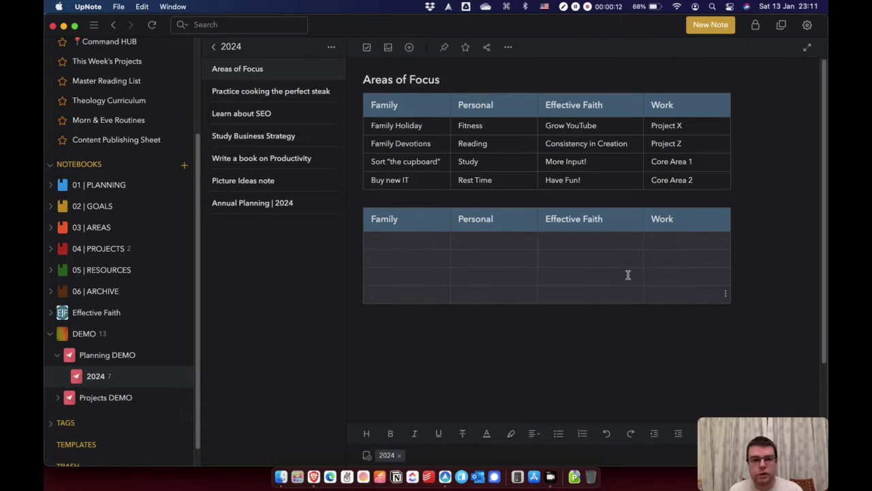
left_click(390, 219)
double_click(390, 219)
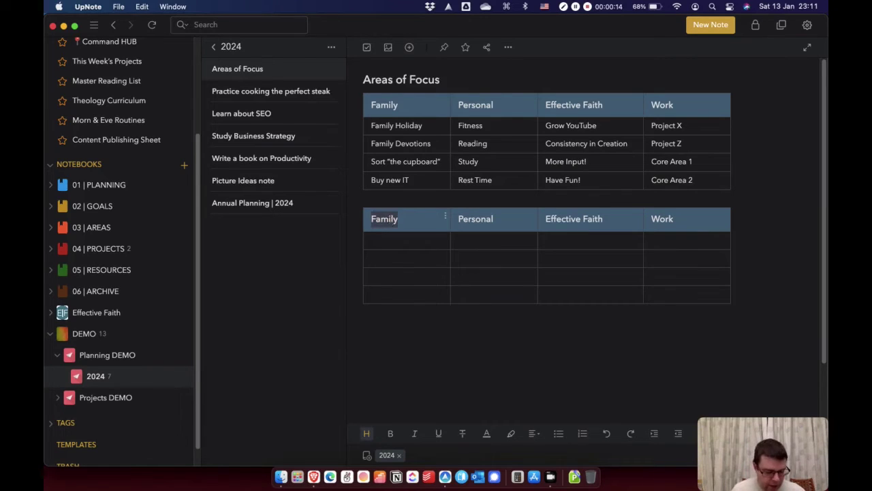
type("Q1")
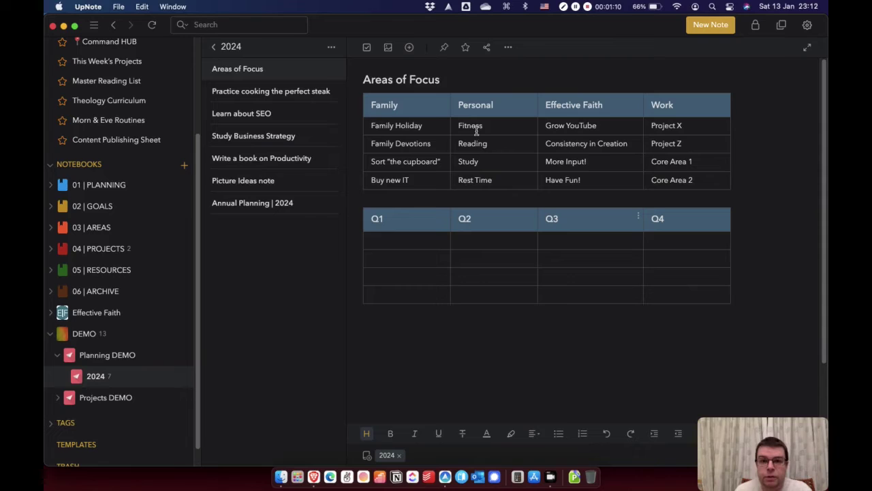
Copy "Fitness" from the Personal column into the first cell under Q1 in the quarterly table
left_click(458, 124)
double_click(468, 125)
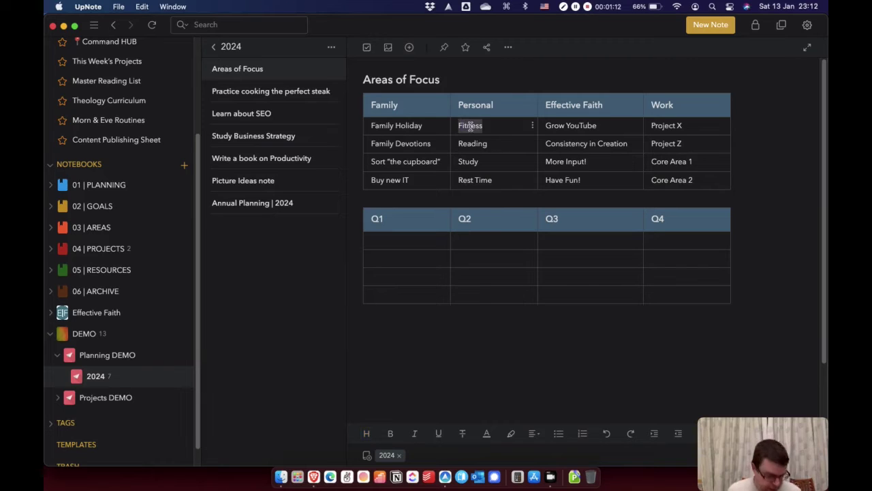
key("super+c")
left_click(406, 239)
key("super+v")
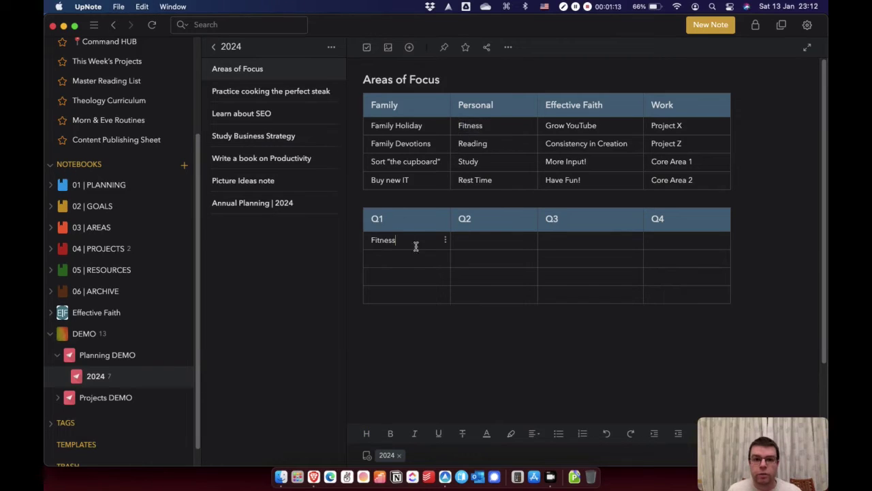
Copy "Family Devotions" from the Family column into the second cell under Q1
double_click(412, 144)
triple_click(412, 143)
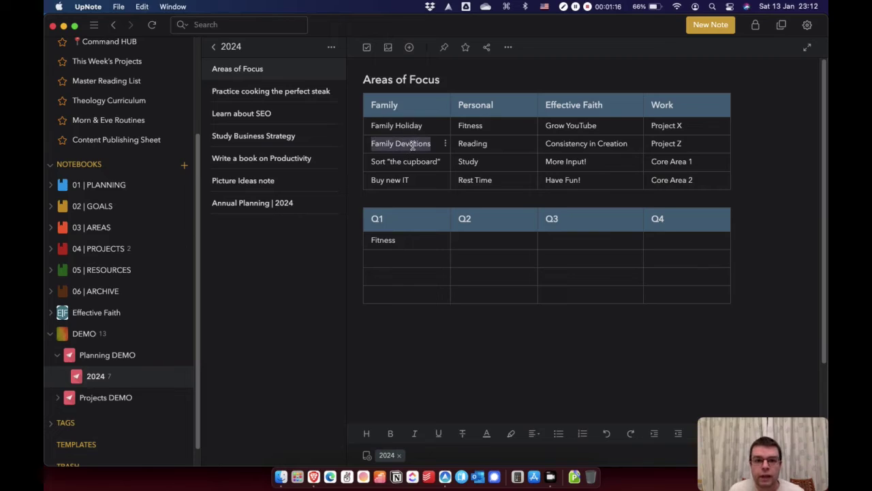
key("super+c")
left_click(391, 258)
key("super+v")
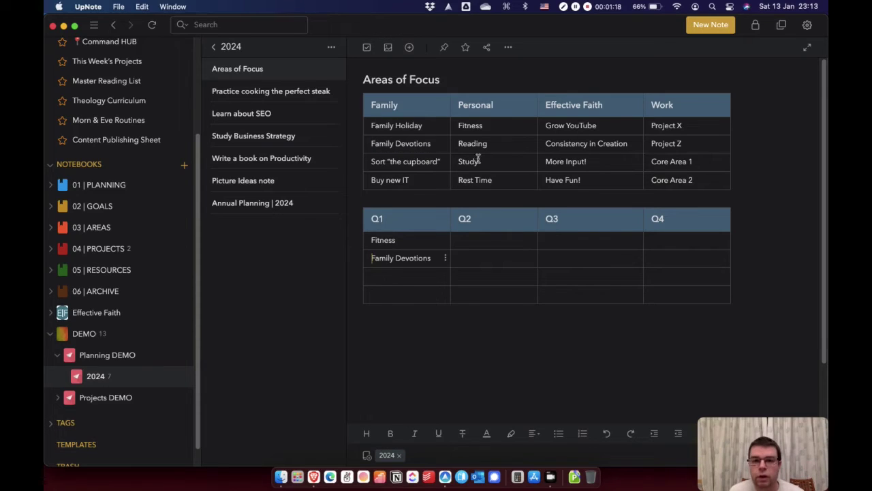
Copy "Rest Time" from the Personal column into the first cells under Q2 and Q3
left_click(466, 179)
triple_click(466, 179)
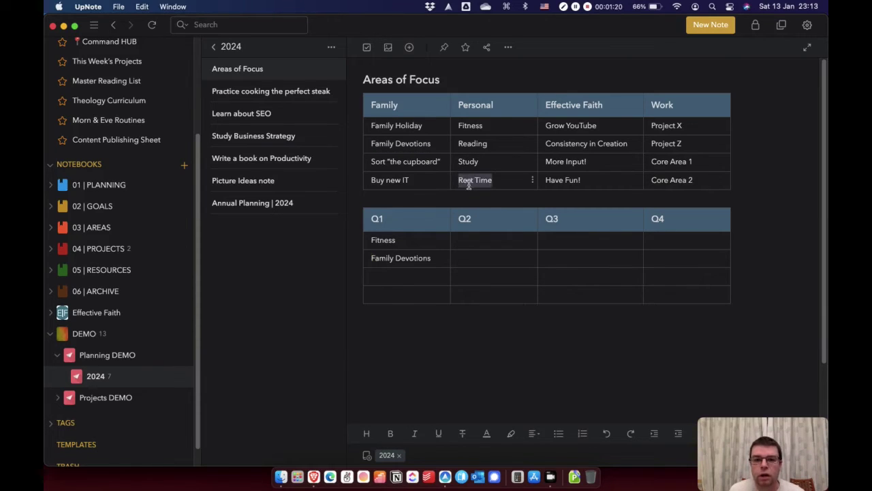
left_click(464, 240)
key("super+v")
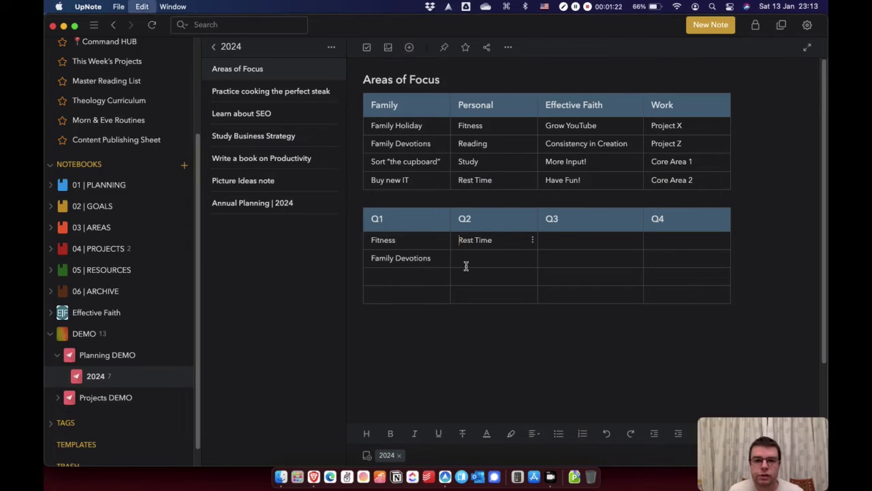
left_click(556, 241)
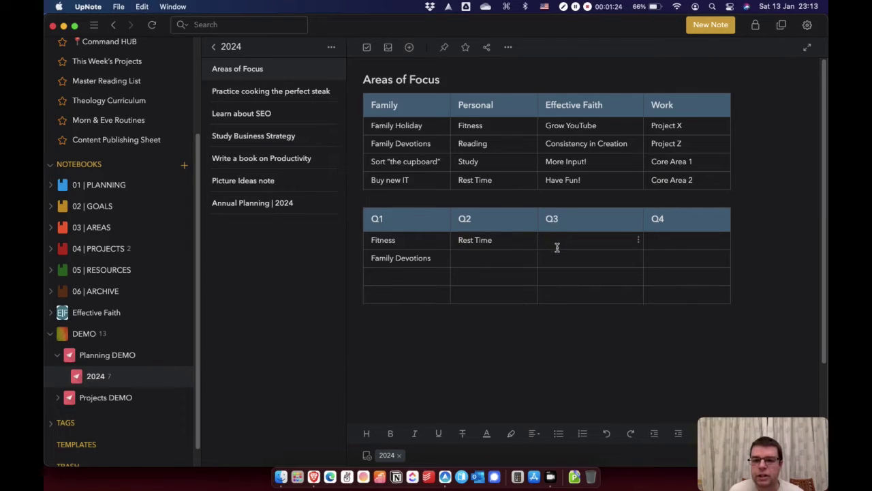
key("super+v")
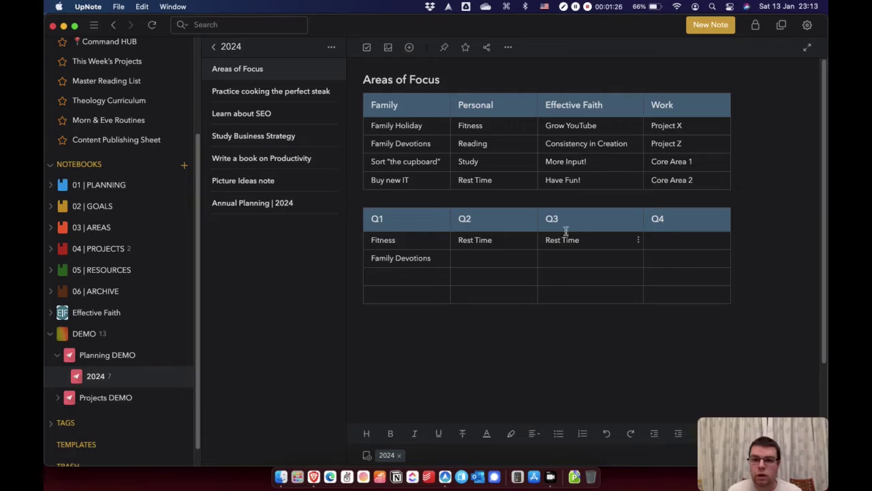
Copy "Have Fun!" from the Effective Faith column into the last row of all four quarters
left_click_drag(546, 180, 615, 181)
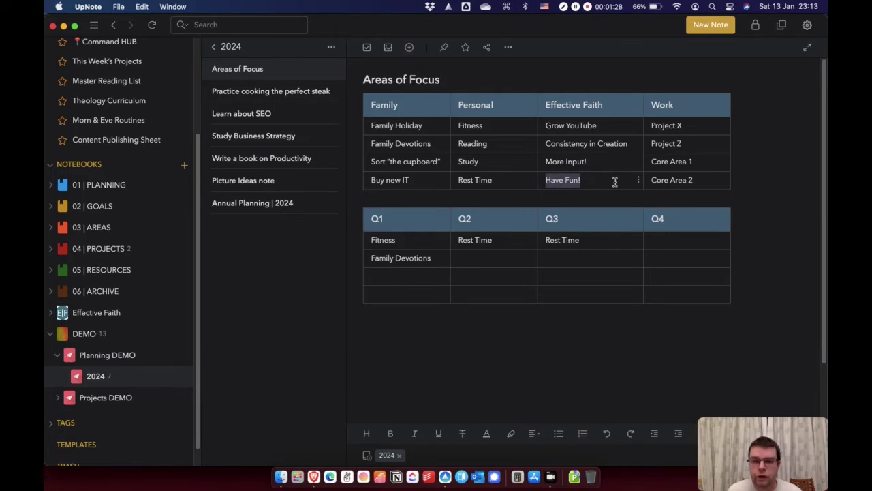
key("super+c")
left_click(398, 291)
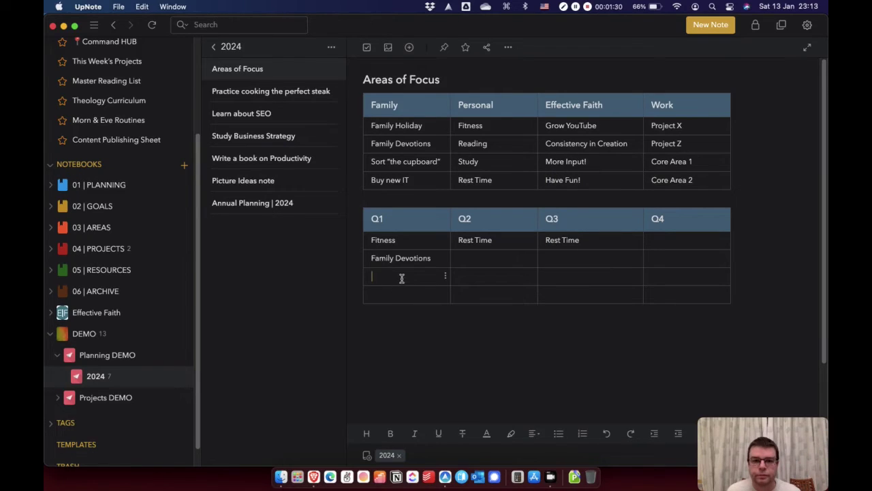
key("super+v")
left_click(477, 296)
key("super+v")
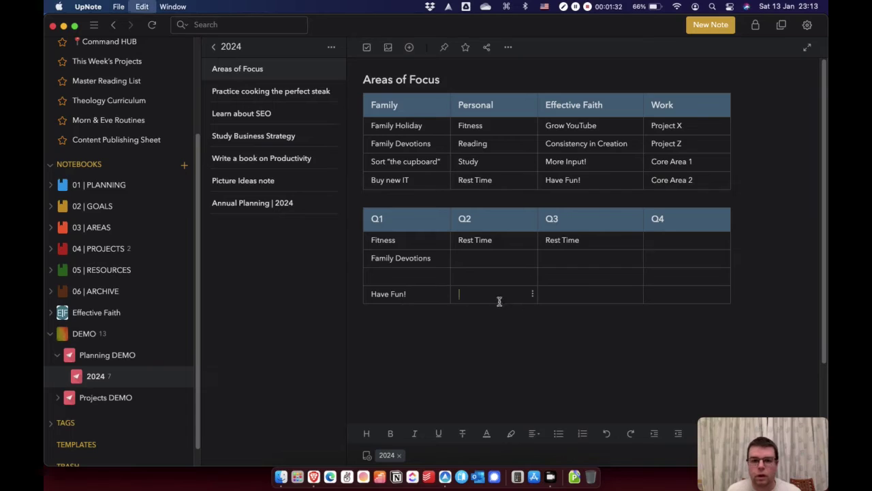
left_click(577, 299)
key("super+v")
left_click(666, 292)
key("super+v")
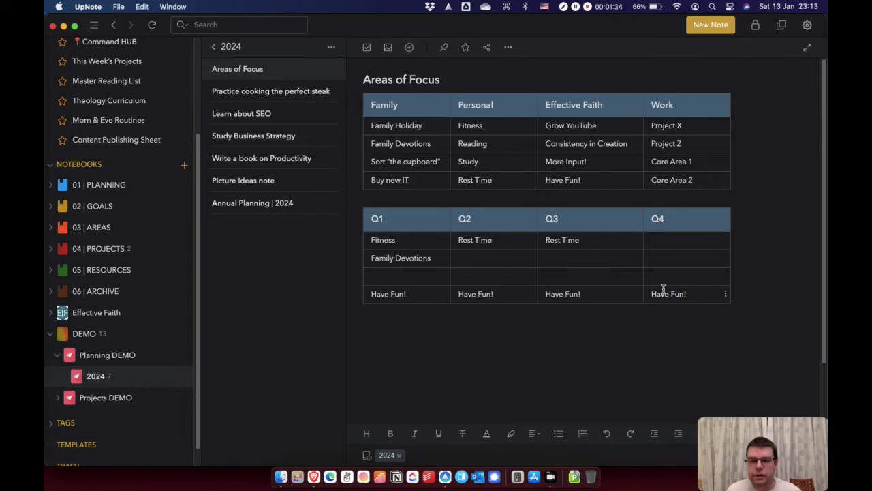
Copy "Project Z" from the Work column into the first cell under Q4
triple_click(670, 141)
key("super+c")
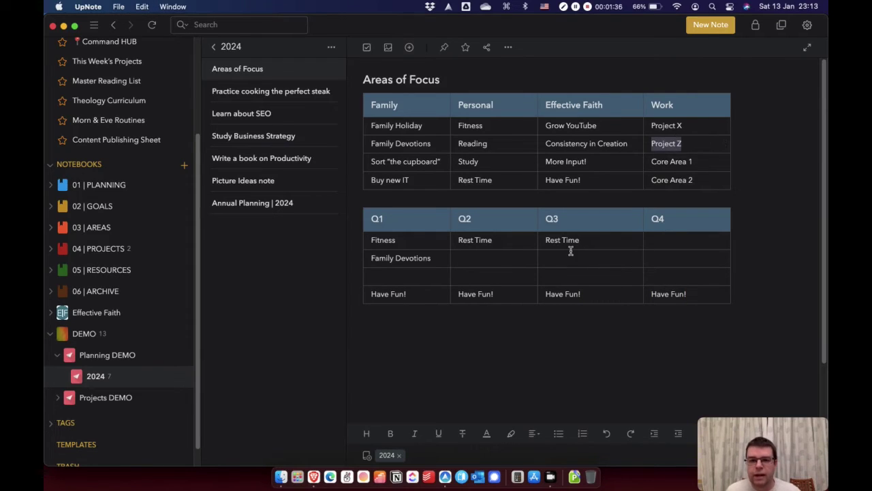
left_click(675, 241)
key("super+v")
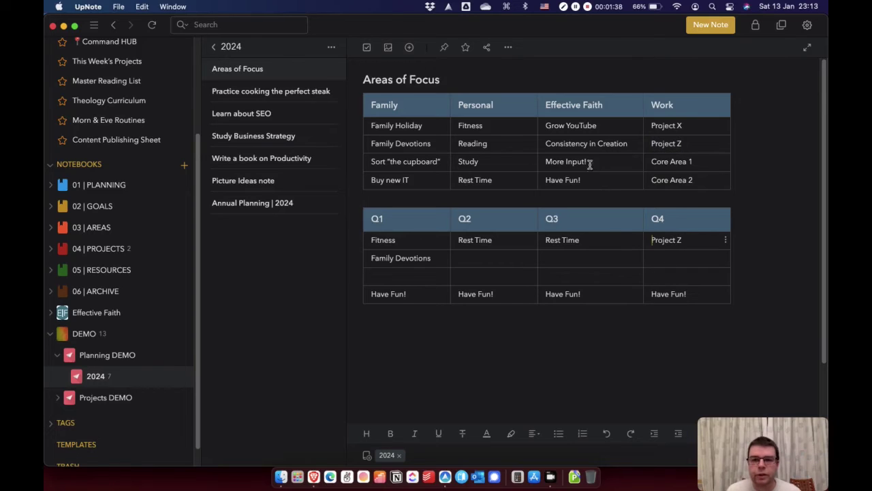
Copy "Consistency in Creation" into the third Q1 cell and the second cells of Q2, Q3 and Q4, and widen the columns to fit it
triple_click(559, 143)
key("super+c")
left_click(409, 276)
key("super+v")
left_click(495, 257)
key("super+v")
left_click(580, 258)
key("super+v")
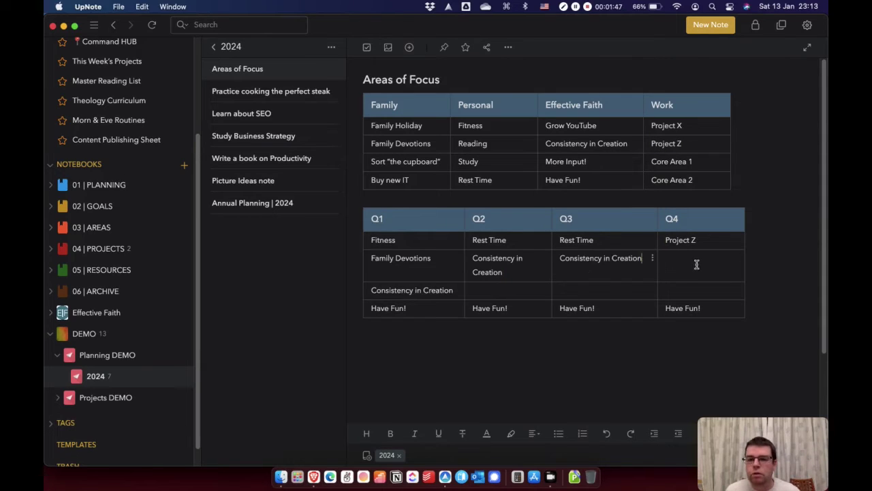
left_click(698, 262)
key("super+v")
left_click_drag(550, 221, 569, 221)
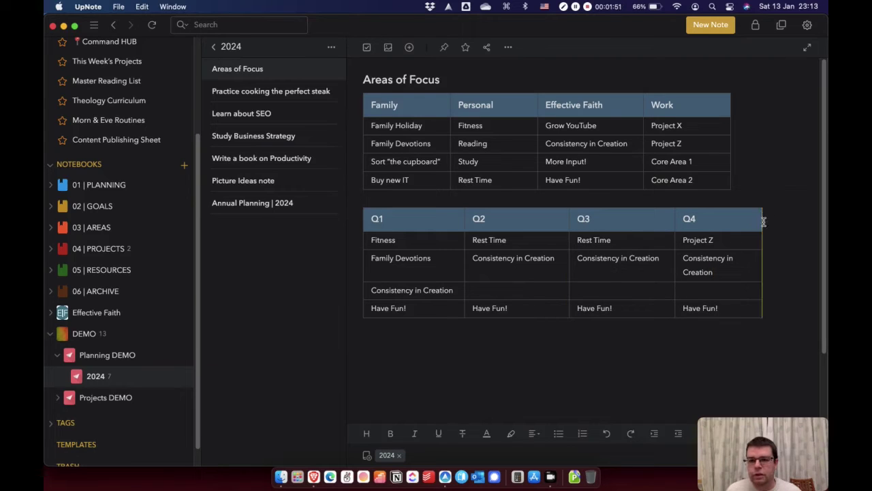
left_click_drag(762, 222, 777, 220)
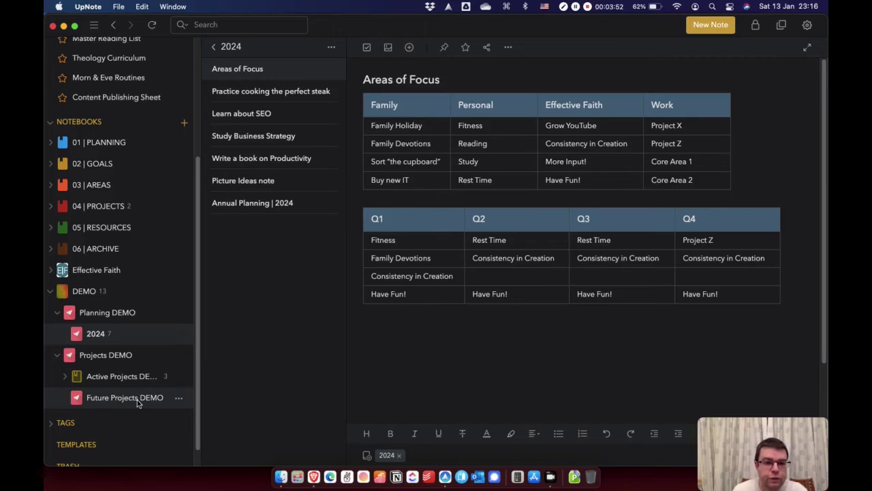
Create a nested notebook named "Buy New IT" inside the Future Projects DEMO notebook
left_click(178, 399)
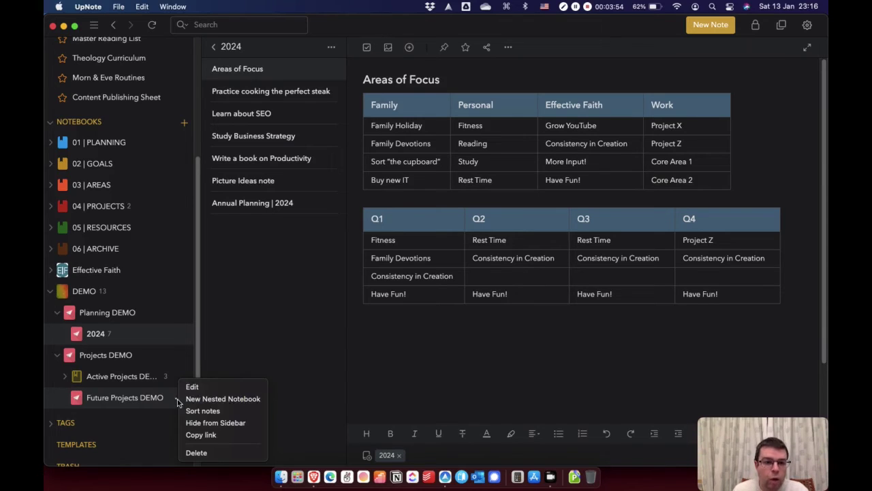
left_click(206, 402)
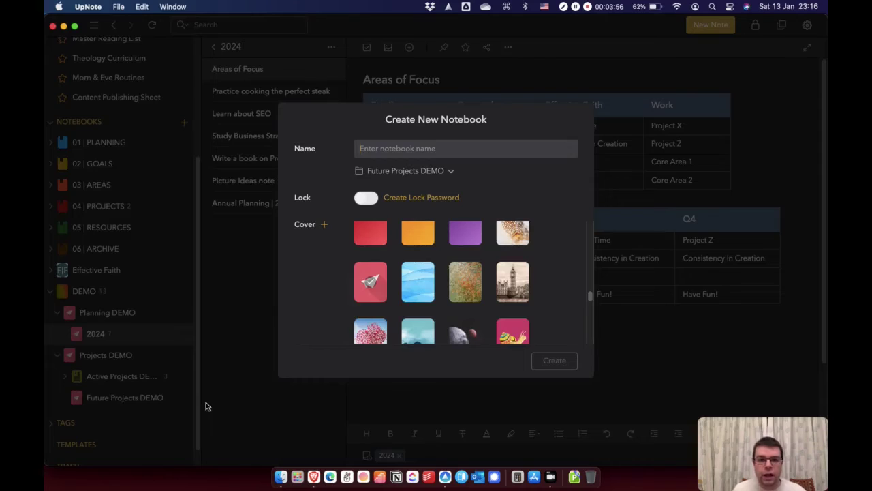
type("Buy ")
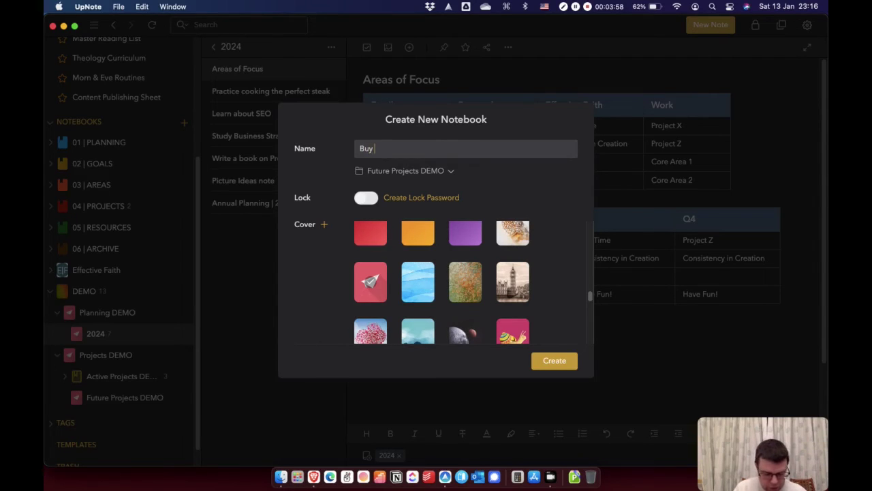
type("New IT")
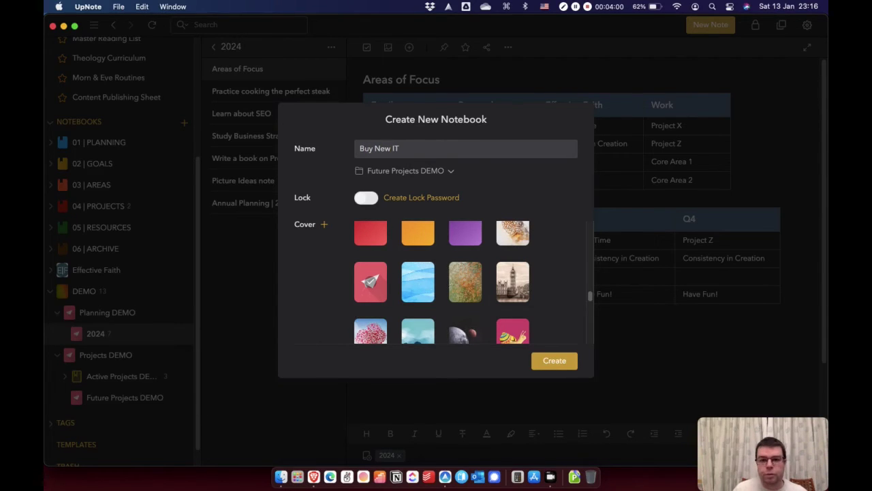
left_click(545, 363)
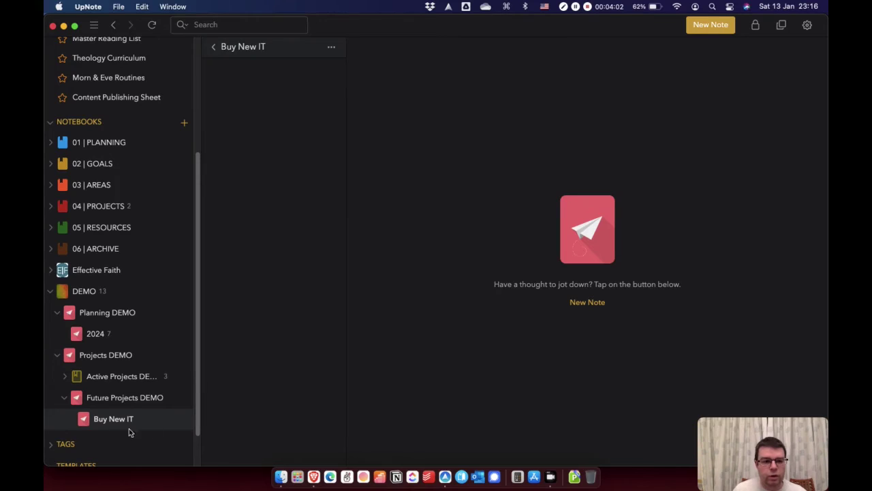
Copy the Buy New IT notebook's link, apply it to "Buy new IT" in the Family column and paste it into the third Q2 cell
left_click(178, 419)
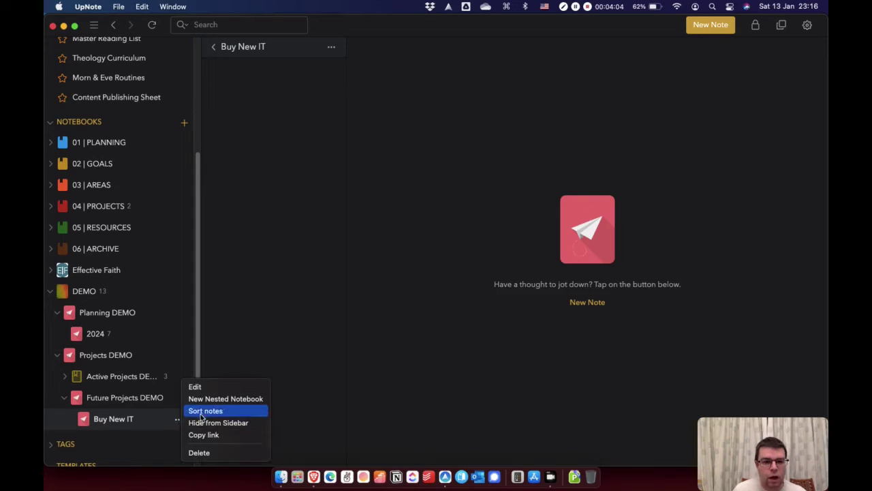
left_click(203, 435)
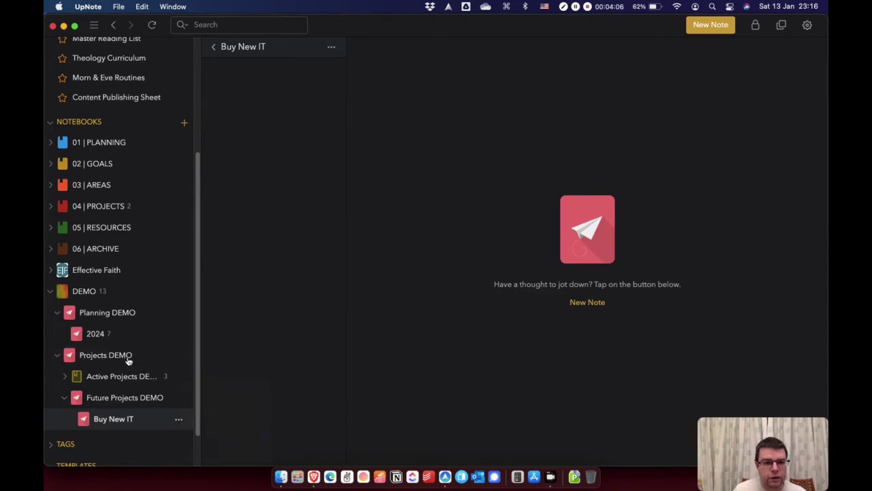
left_click(95, 334)
left_click_drag(409, 180, 368, 181)
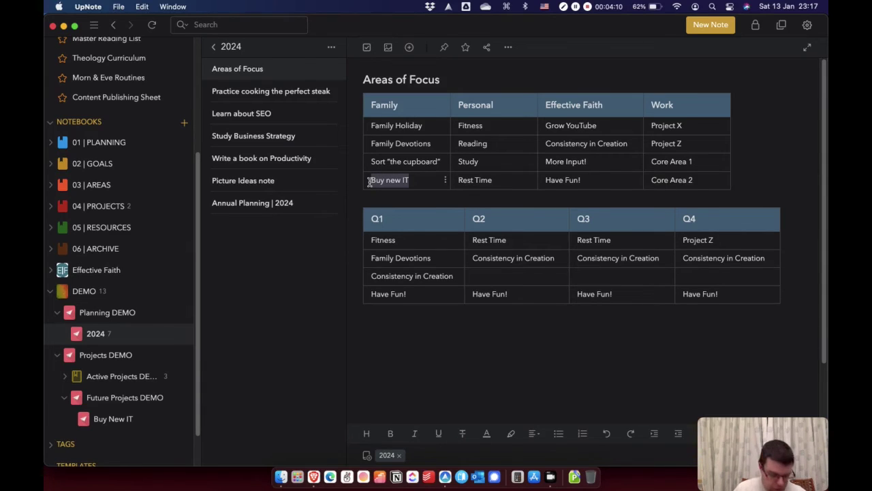
key("super+v")
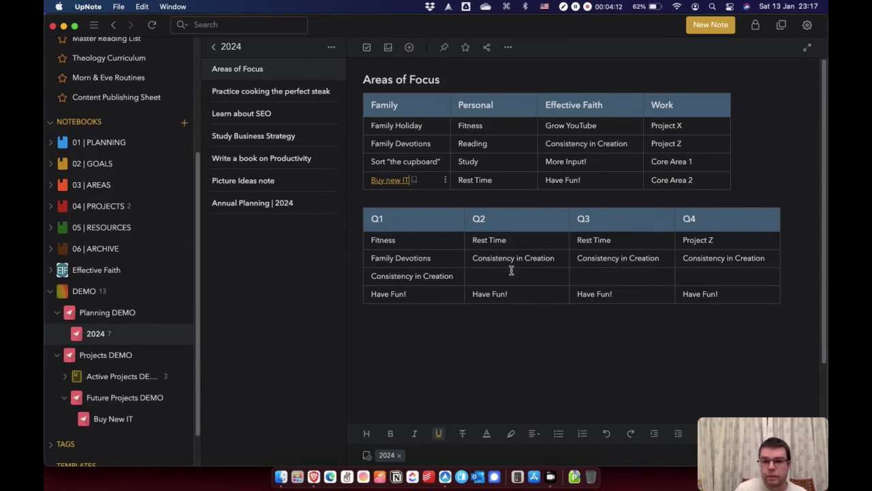
left_click(495, 274)
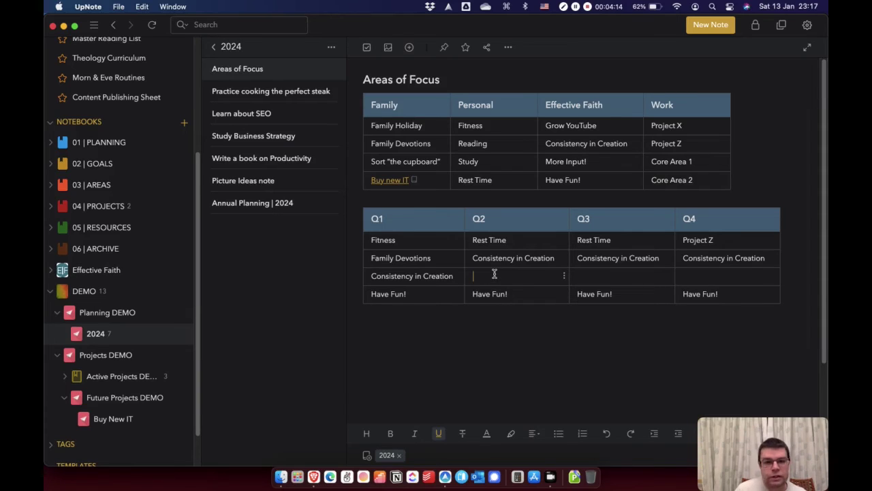
key("super+v")
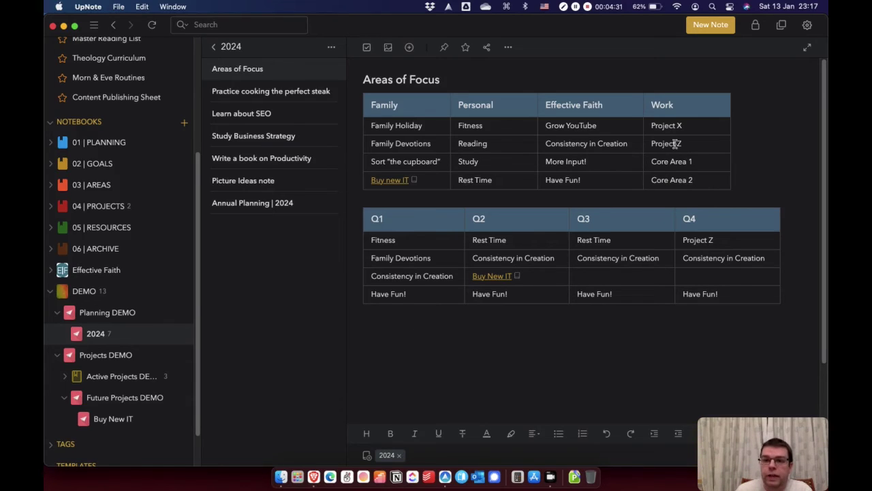
Copy "Project Z" from the Work column and paste it as the title of a new note in Future Projects DEMO
left_click_drag(652, 143, 690, 143)
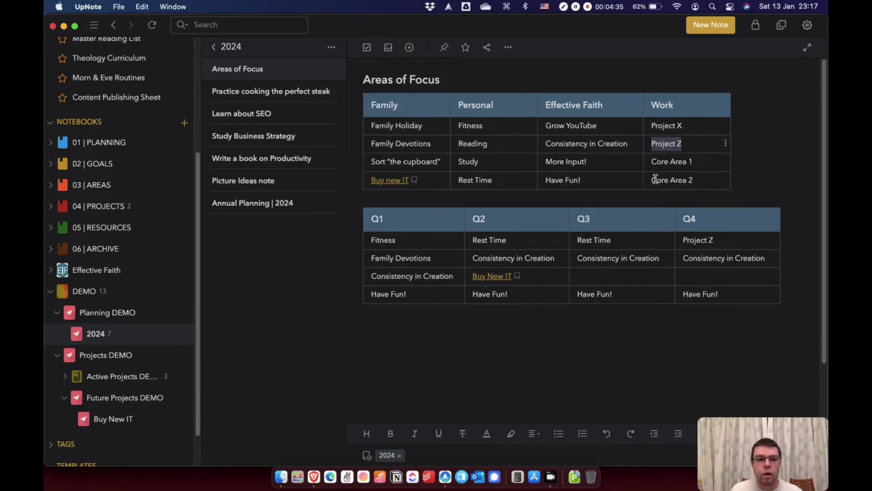
left_click(137, 401)
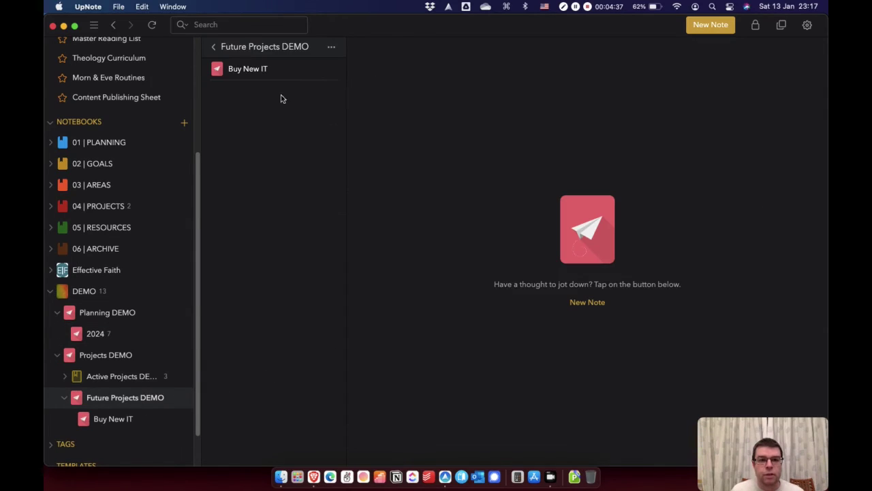
left_click(331, 47)
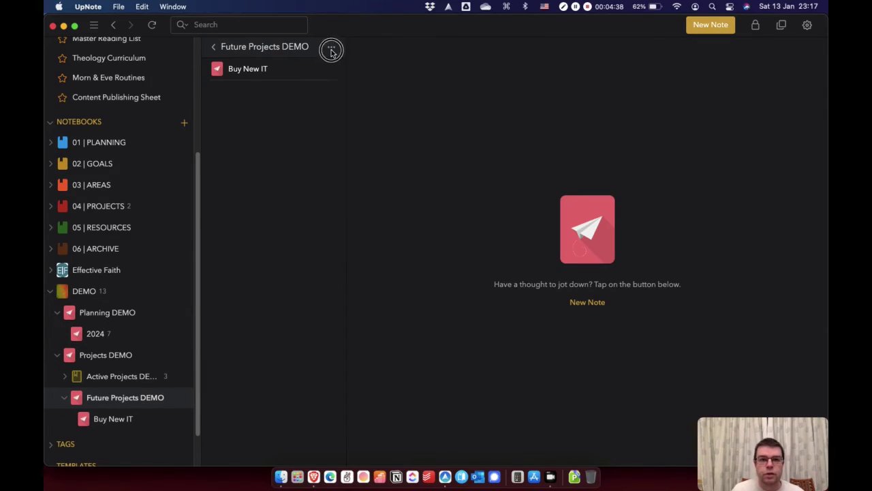
left_click(325, 216)
left_click(709, 25)
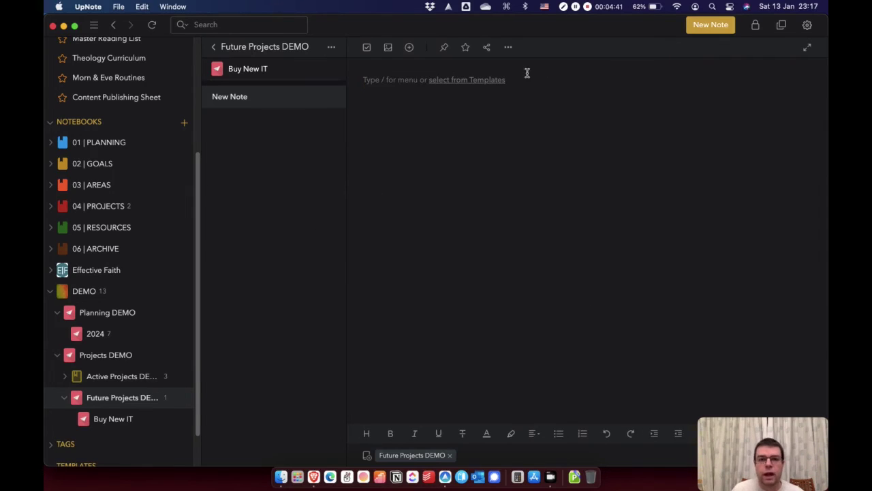
key("super+v")
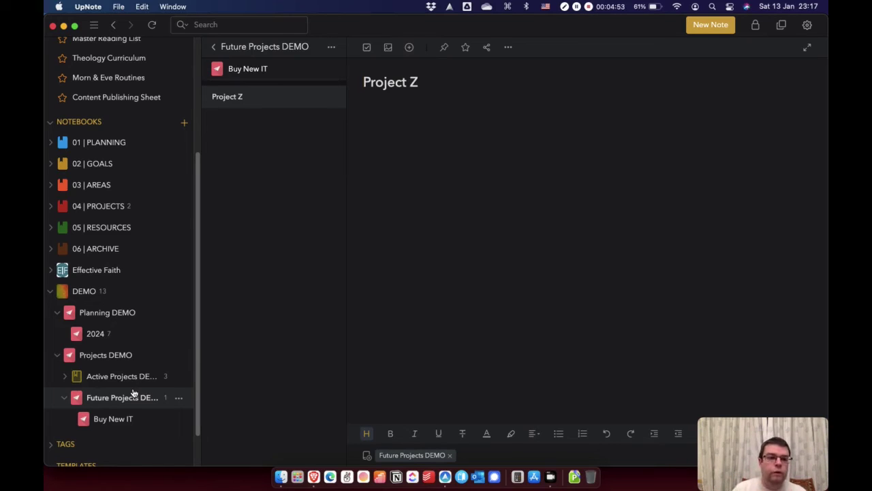
Create a new note titled "Reading" in the 2024 notebook
left_click(101, 335)
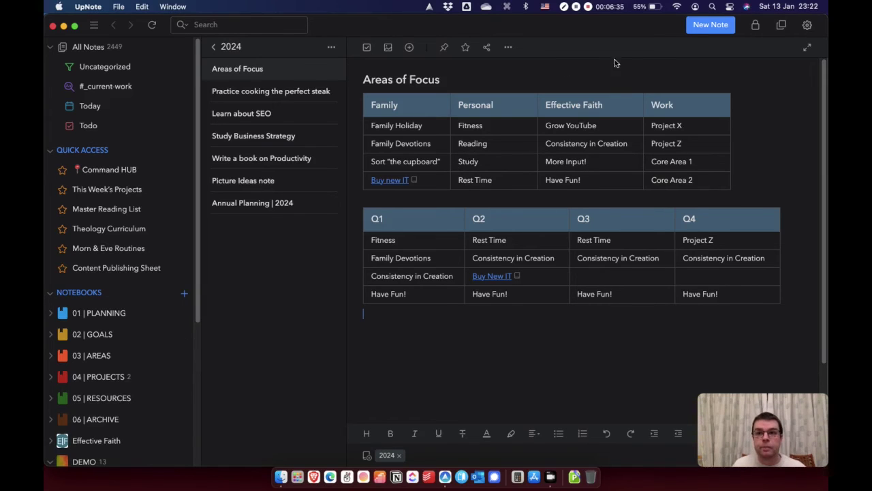
left_click(709, 25)
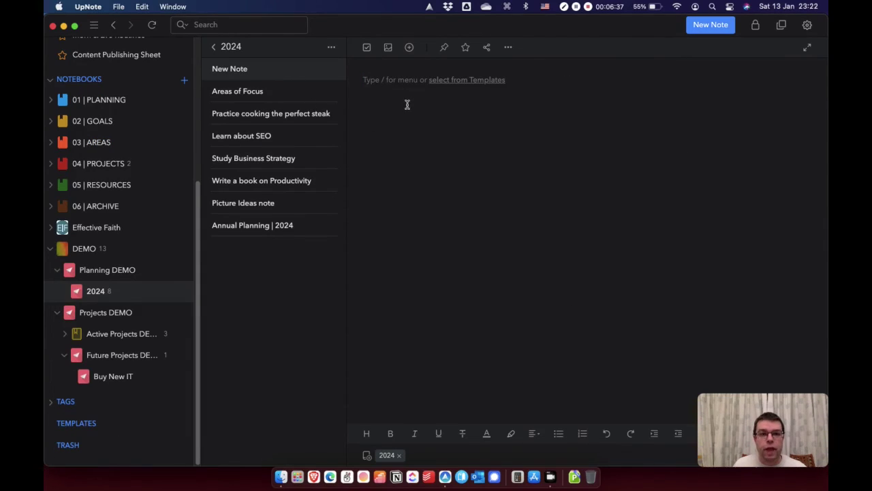
type("Reading")
key("Return")
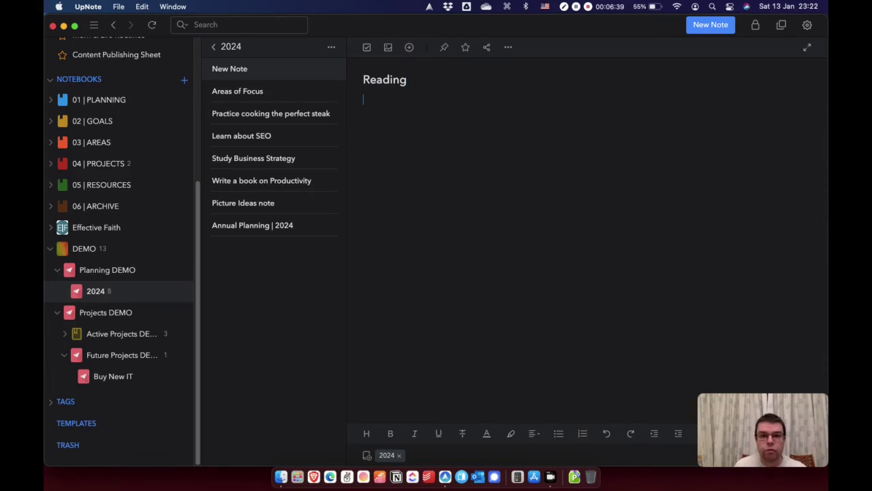
Add the bullets "Read on the bus", "Read at lunchtime" and "Read for 20 minutes every day before bed" to the Reading note
type("Readi")
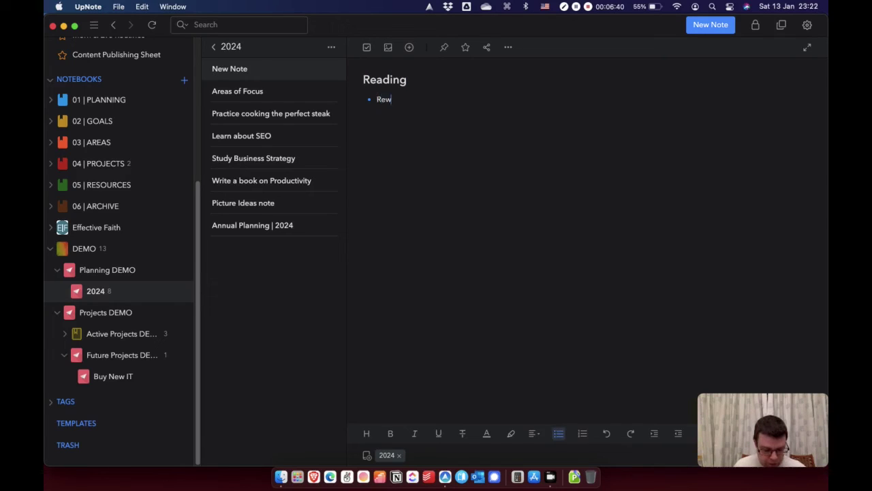
key("BackSpace")
key("BackSpace")
key("BackSpace")
type("ad on")
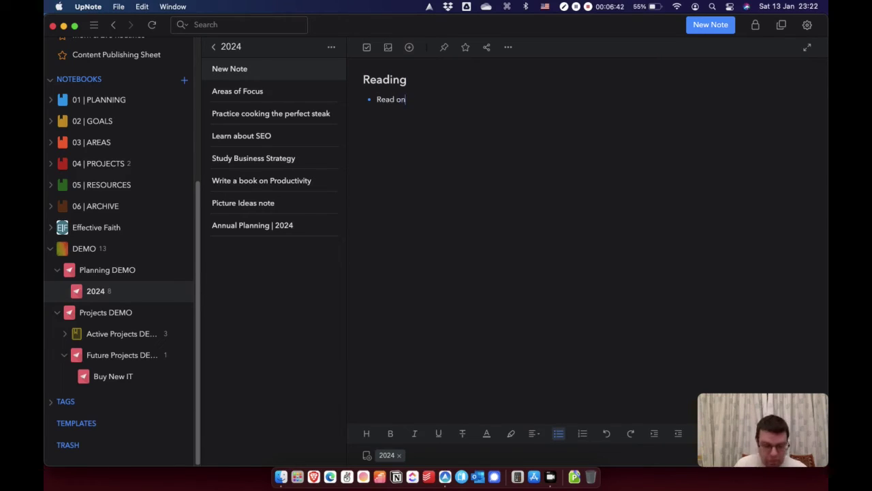
type(" the bus Rea")
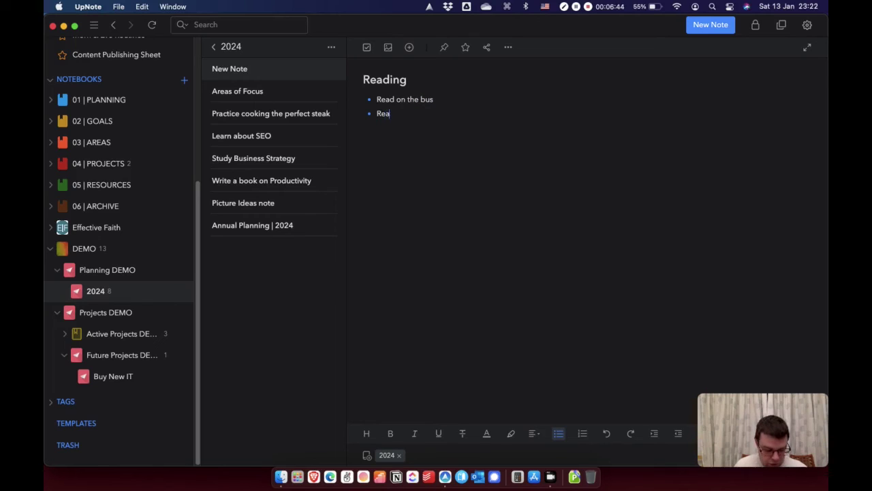
type("d at lunchtime ")
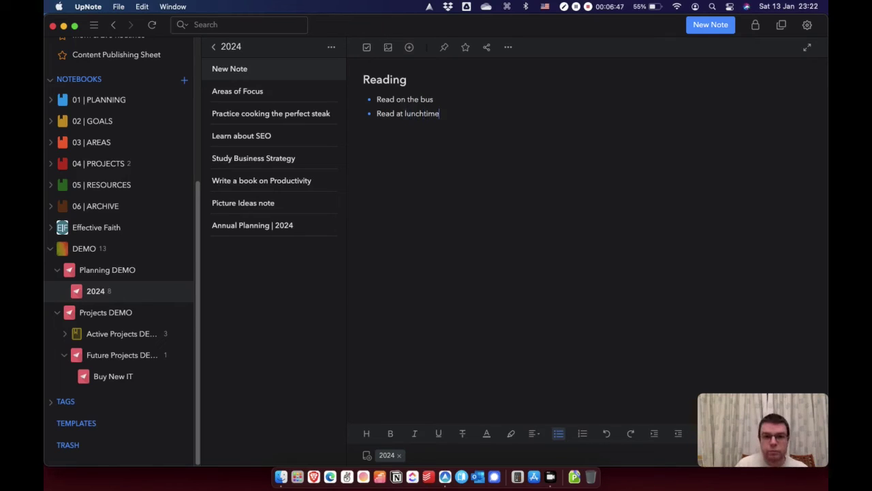
type("Read for 2")
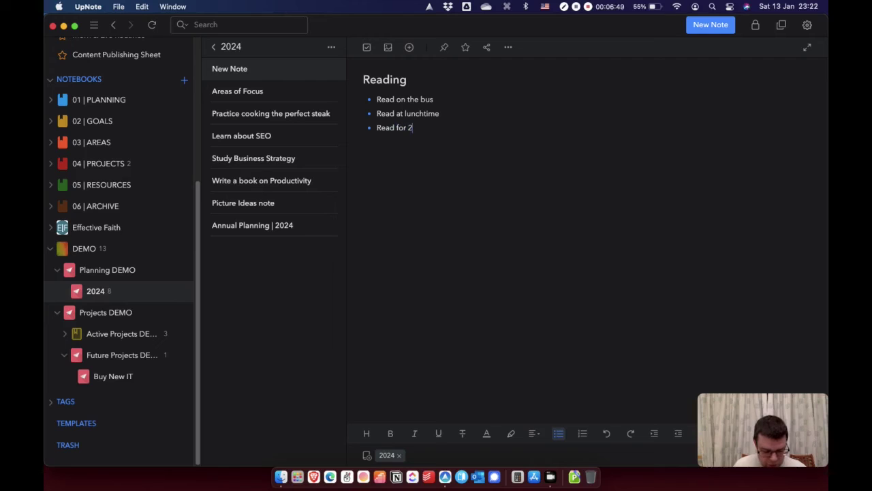
type("0 minutes every ")
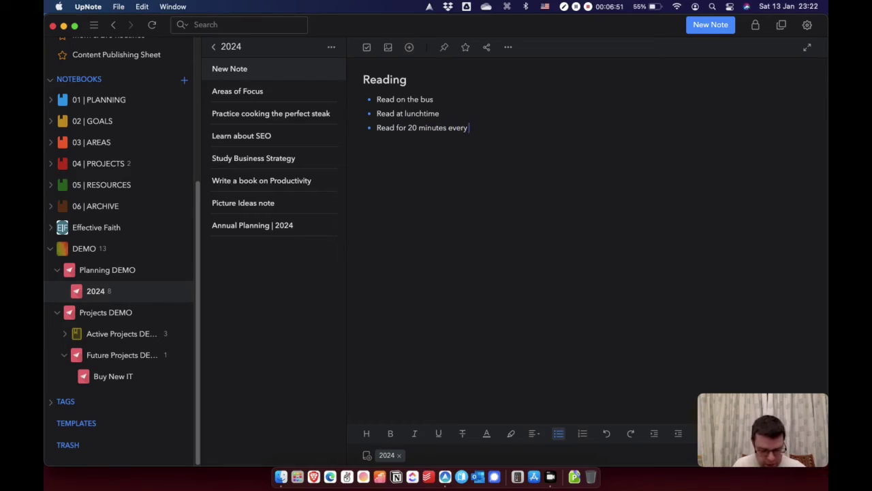
type("day before bed")
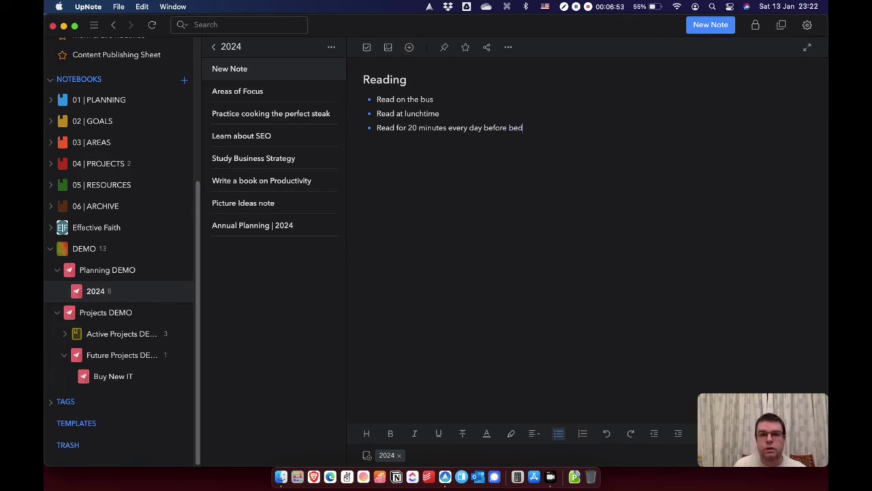
Create another new note in the 2024 notebook titled "Q1 | Jan-Mar"
left_click(254, 92)
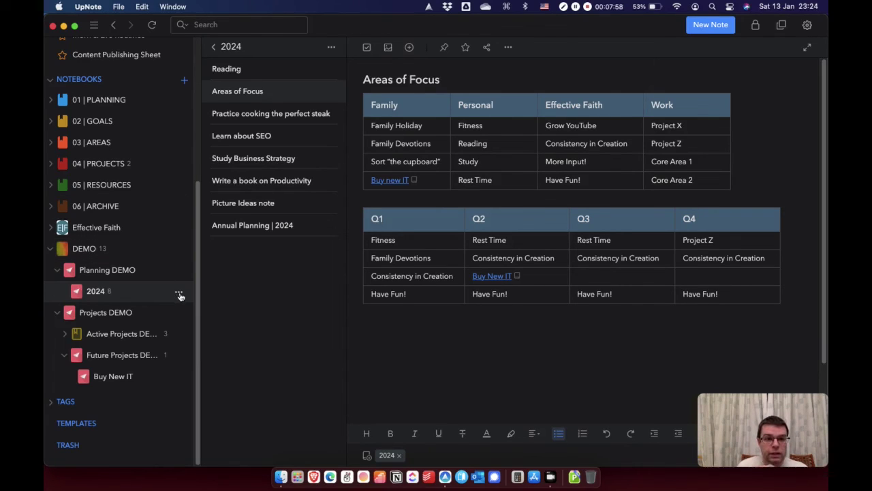
left_click(178, 294)
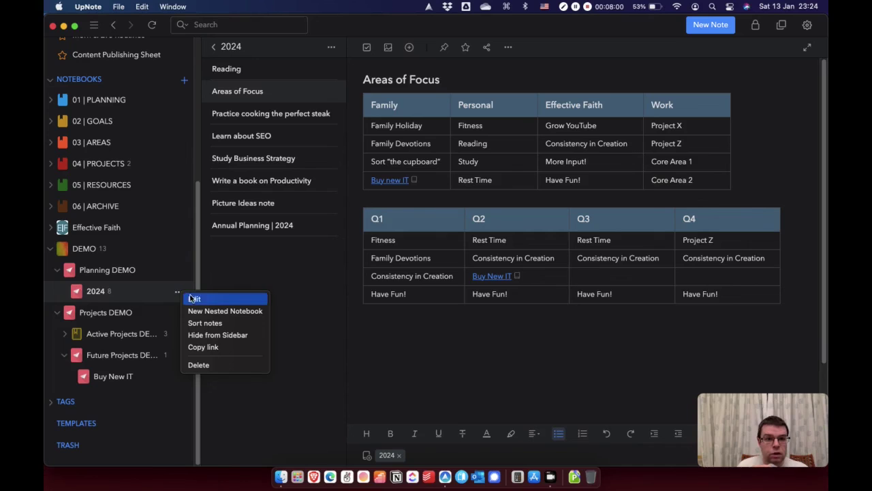
left_click(298, 278)
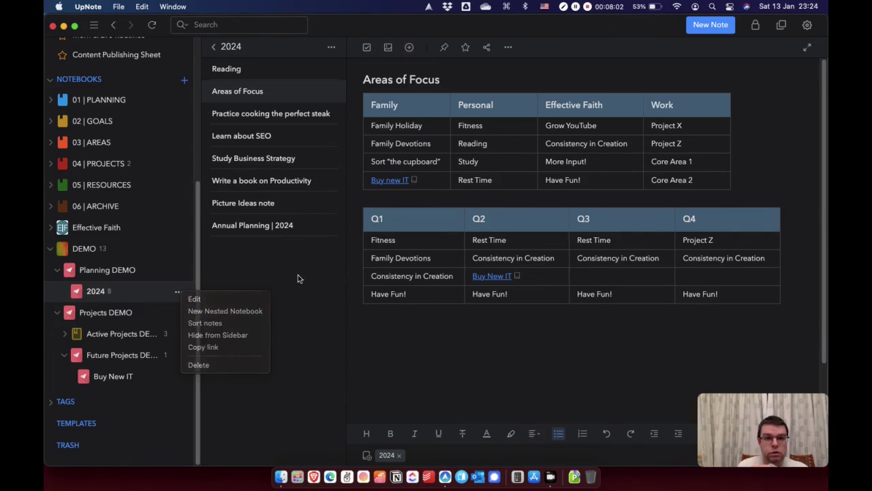
left_click(710, 25)
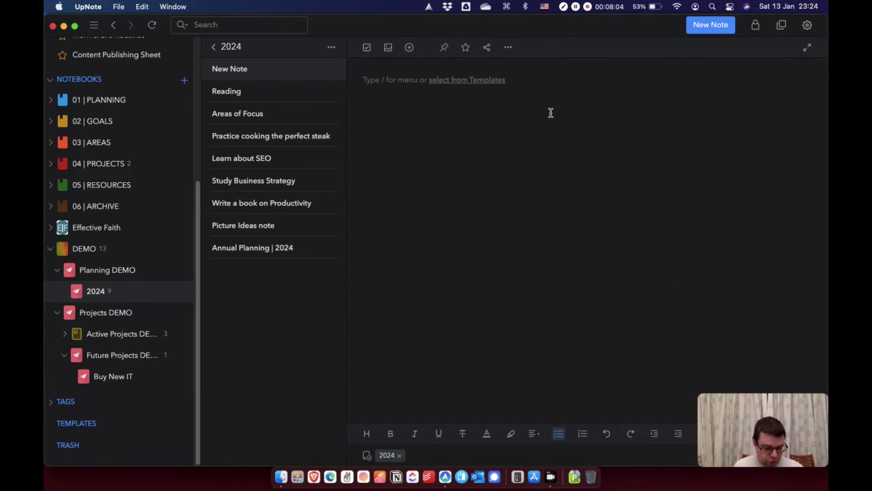
type("Q1 | Jan-Mar")
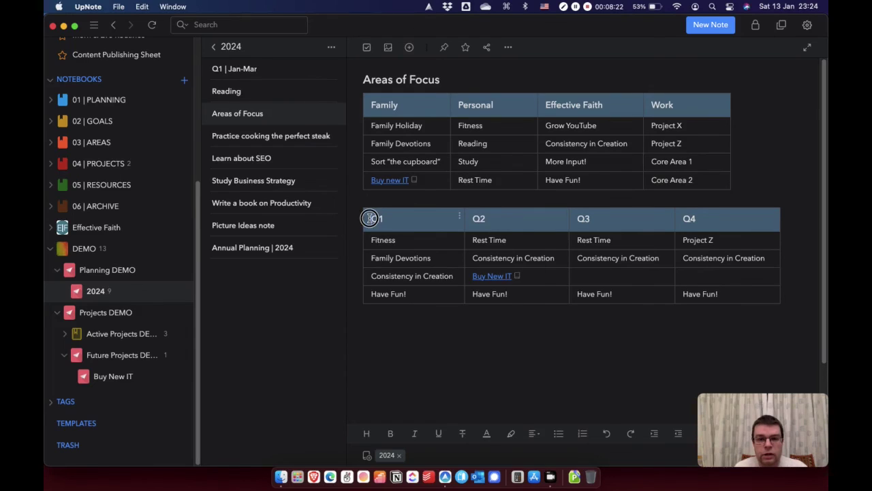
Copy the whole Q1 column from the quarters table in Areas of Focus and paste it into the "Q1 | Jan-Mar" note
left_click_drag(370, 218, 419, 291)
key("super+c")
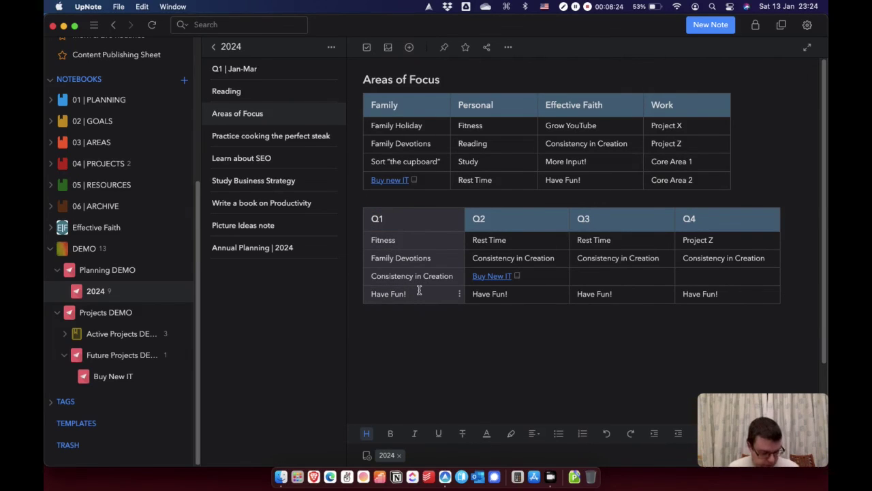
left_click(256, 75)
key("super+v")
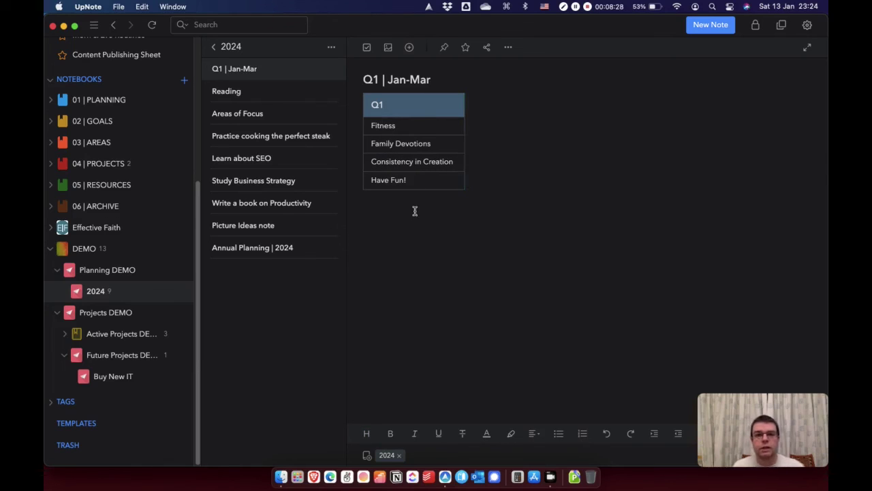